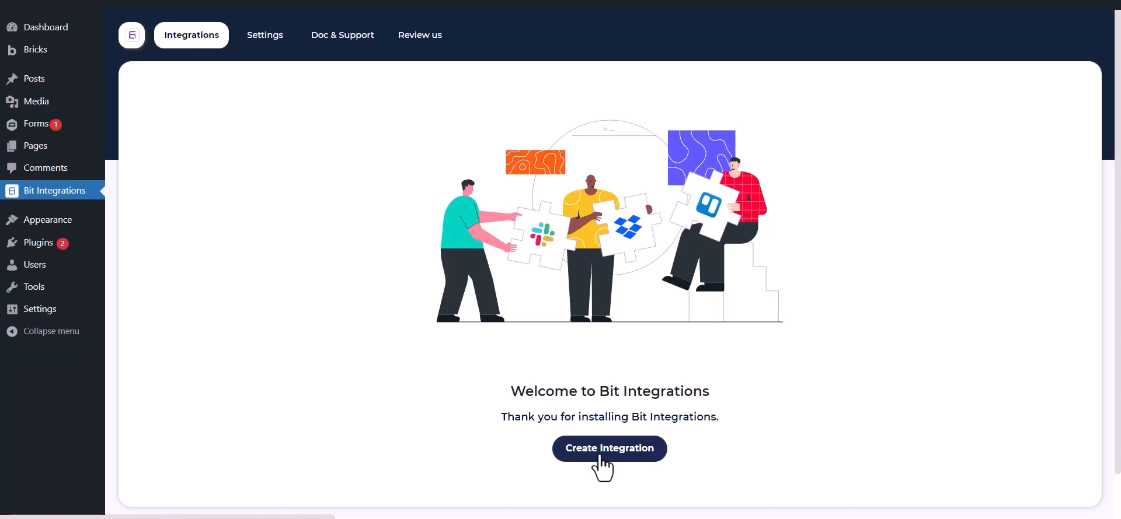
# Choose Gravity Forms as the new integration's trigger, select the Contact Us form and continue to the action selection
pyautogui.click(430, 120)
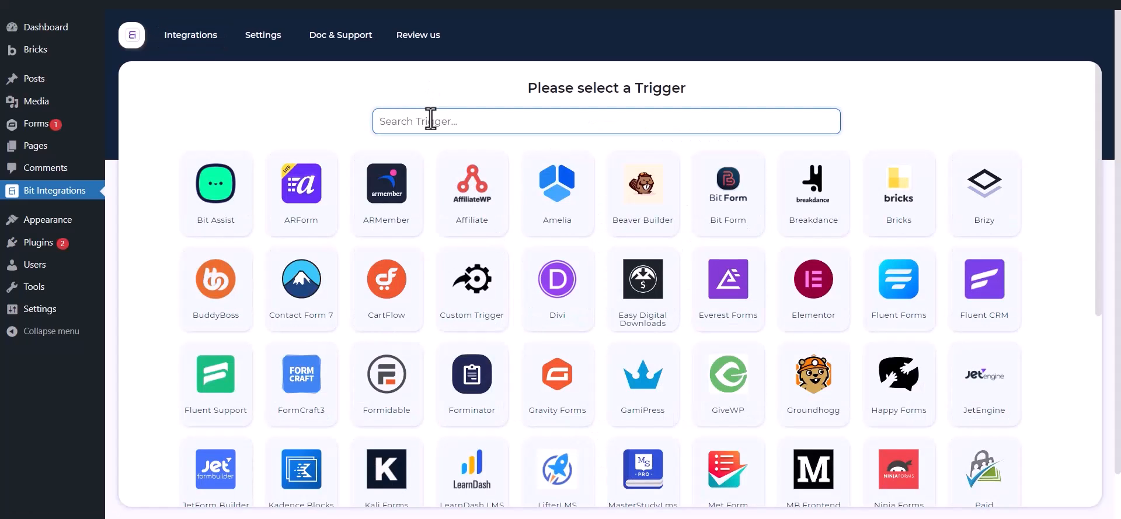
pyautogui.write('gravity forms')
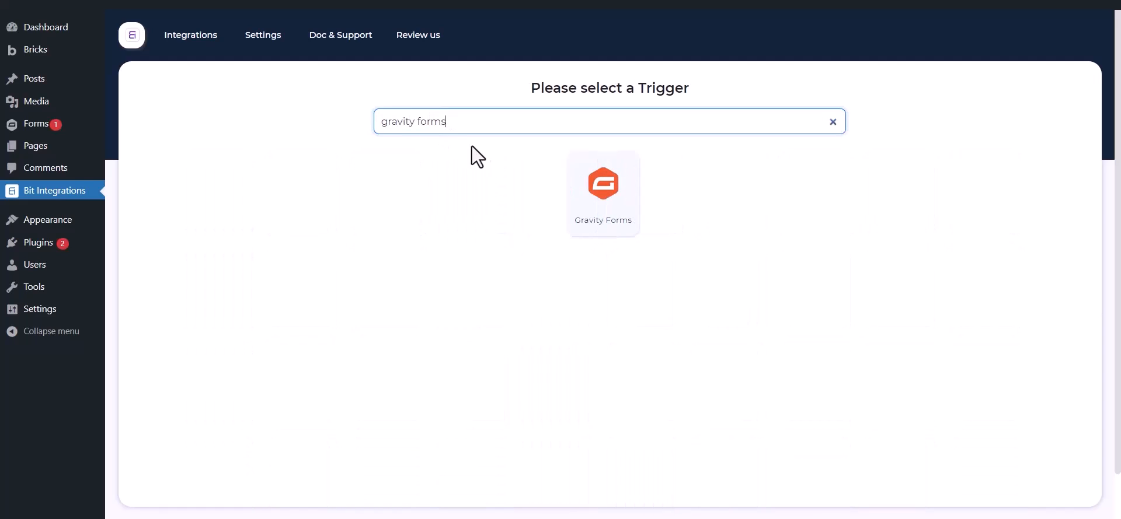
pyautogui.click(584, 205)
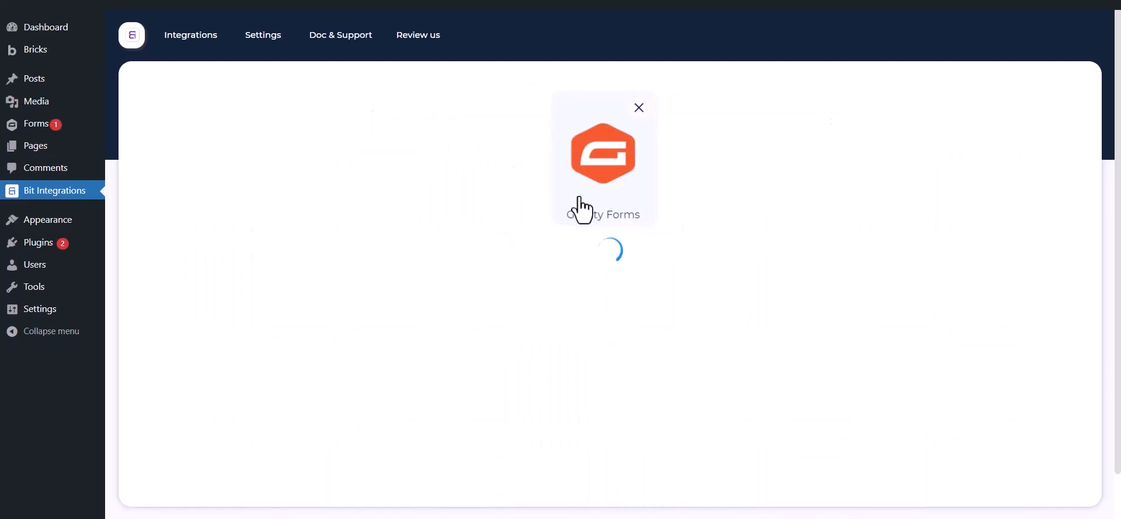
pyautogui.click(605, 291)
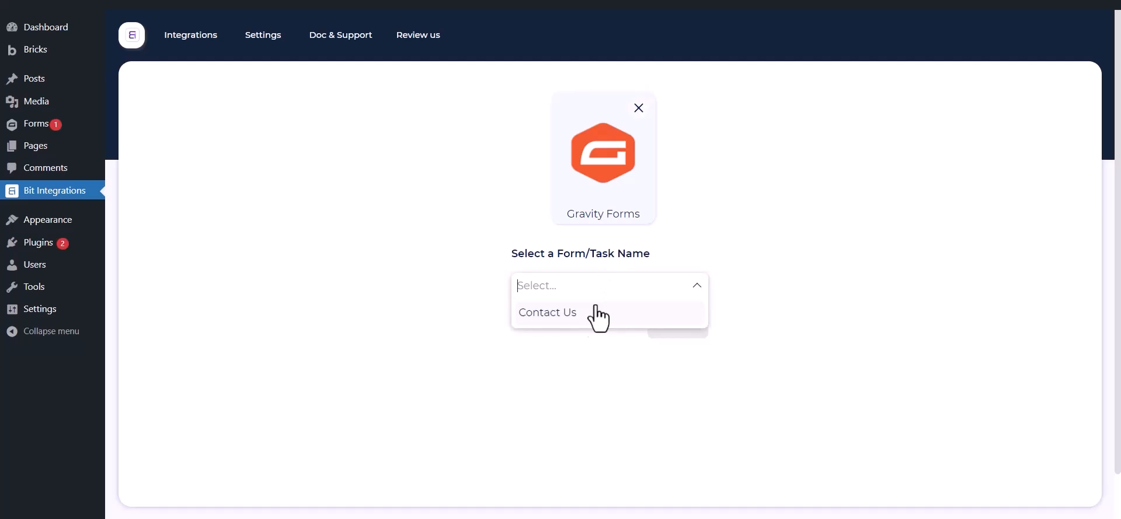
pyautogui.click(586, 314)
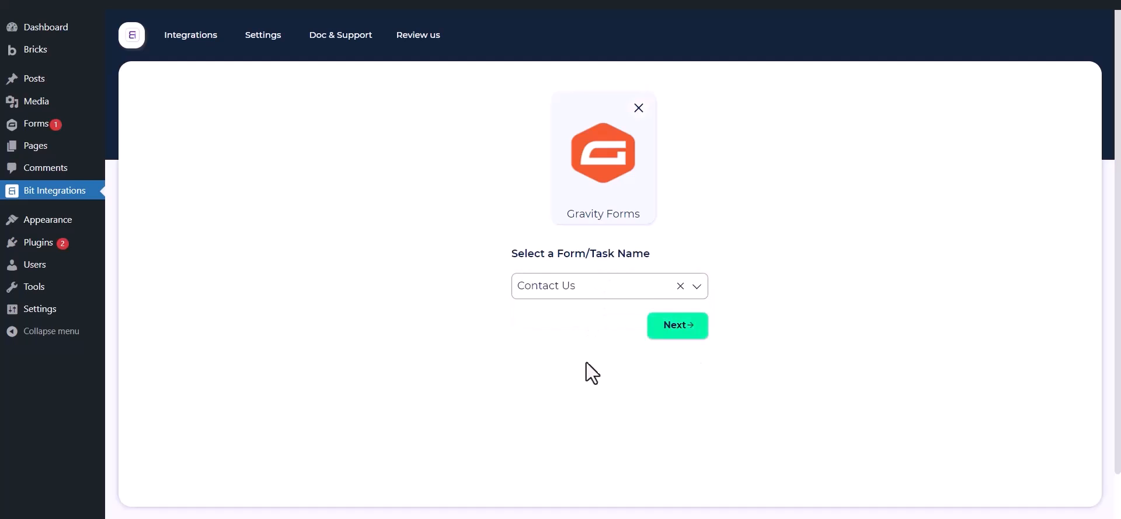
pyautogui.click(684, 335)
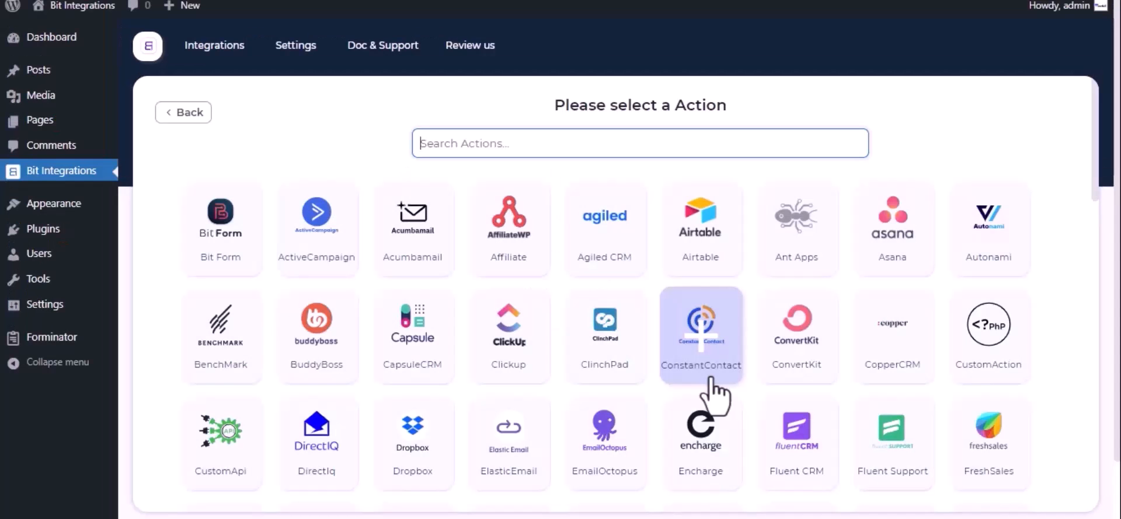
# Find Notion among the available actions and open its integration settings at the integration name
pyautogui.write('notion')
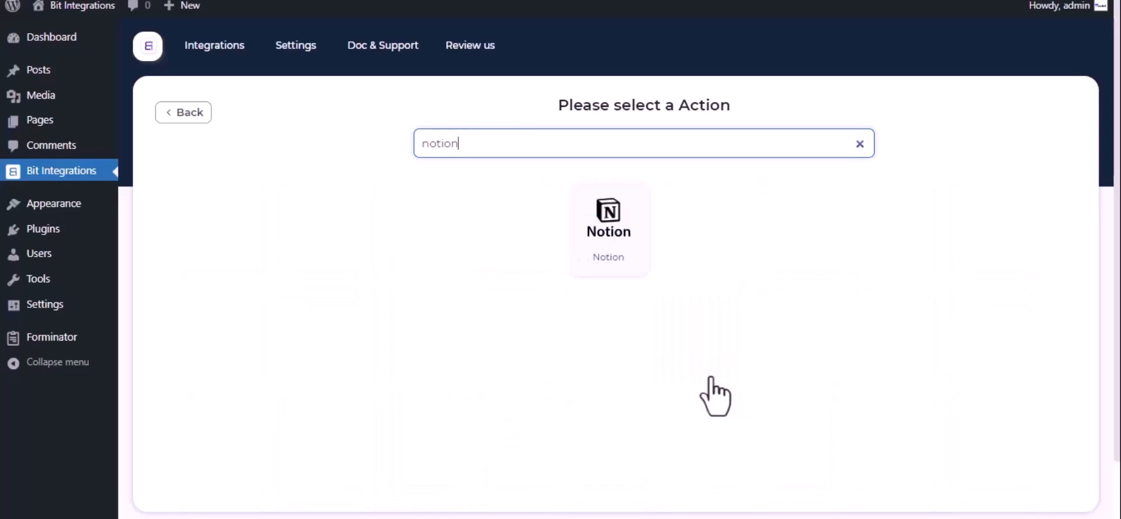
pyautogui.click(610, 220)
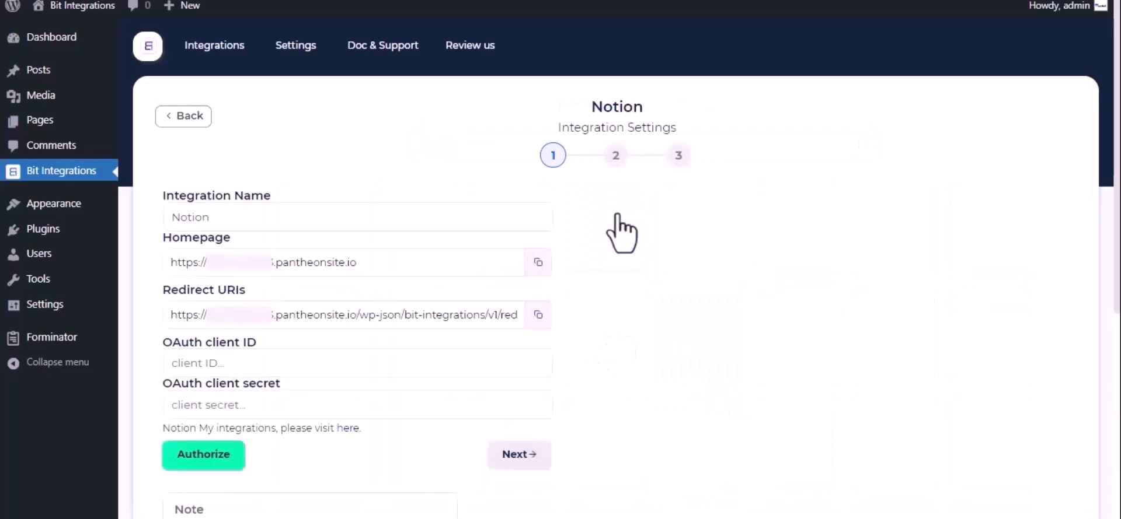
pyautogui.click(288, 216)
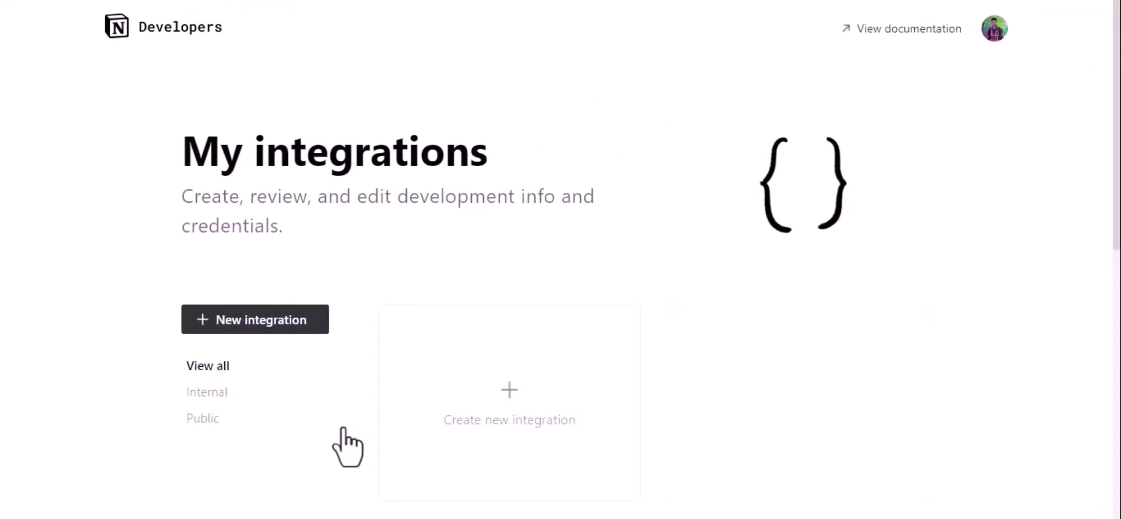
# In Notion Developers, create an integration named "For Bit Integrations" and enable public distribution for it
pyautogui.click(493, 400)
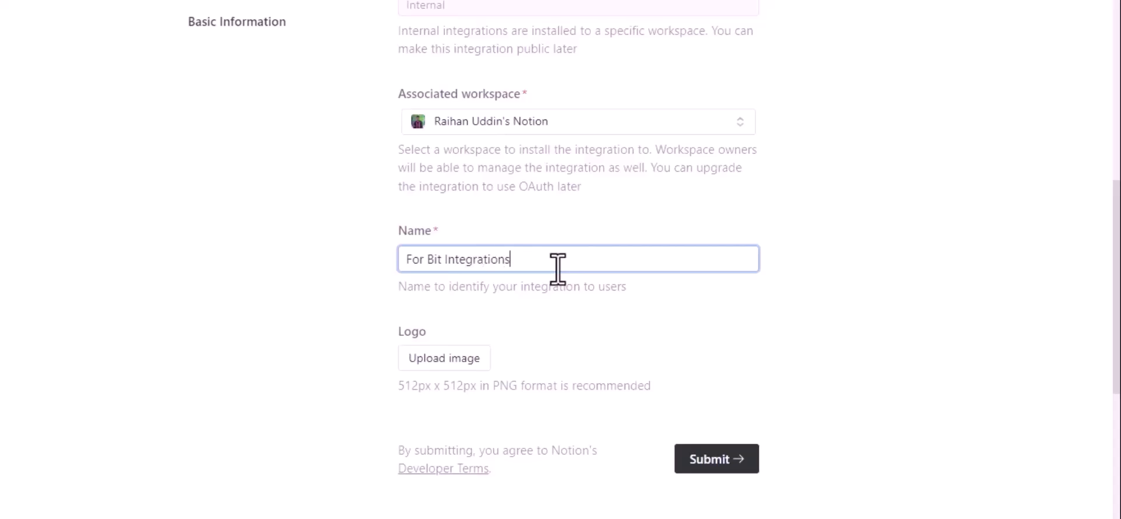
pyautogui.scroll(-2, 557, 268)
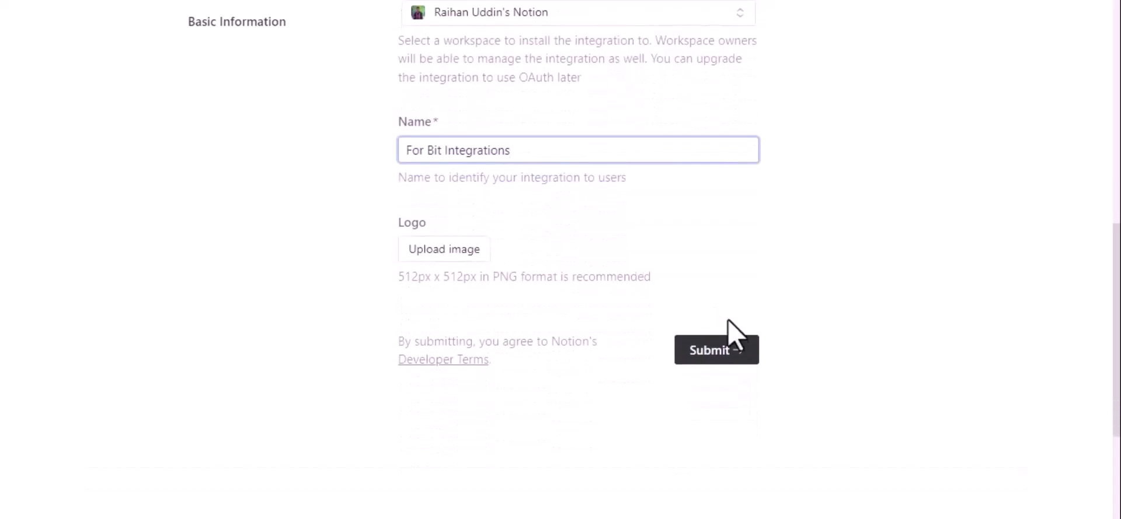
pyautogui.click(723, 352)
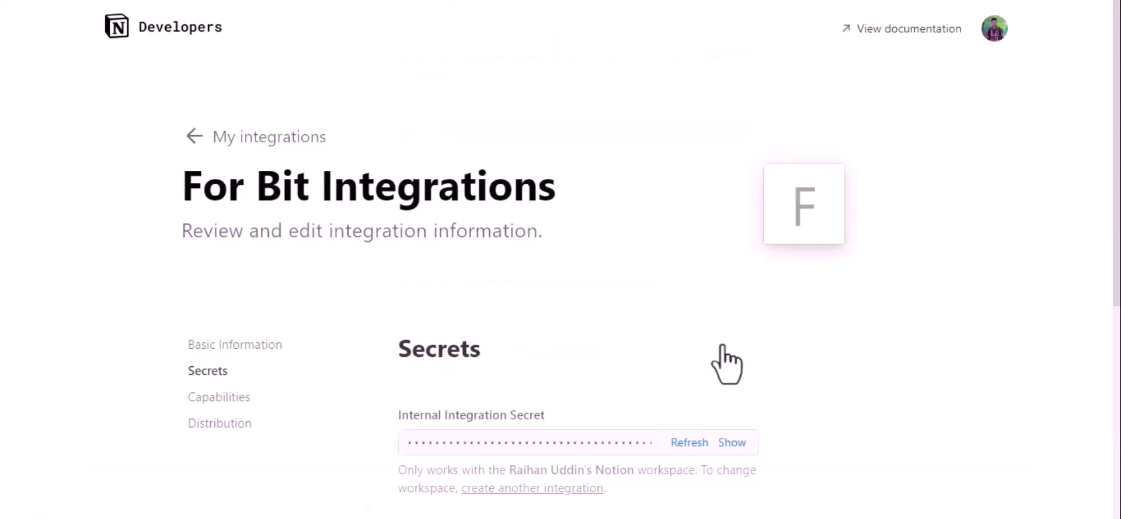
pyautogui.click(220, 425)
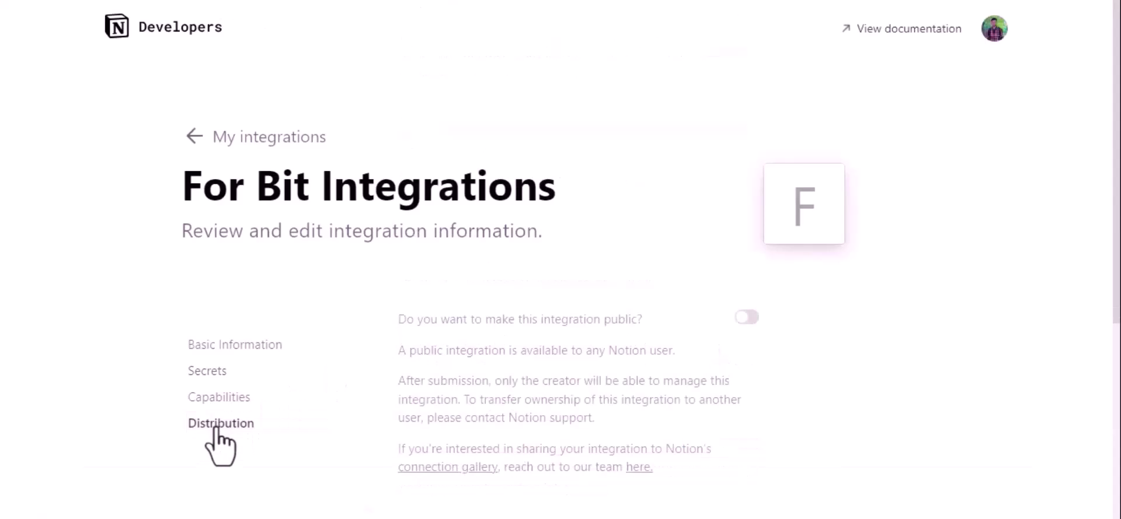
pyautogui.click(747, 317)
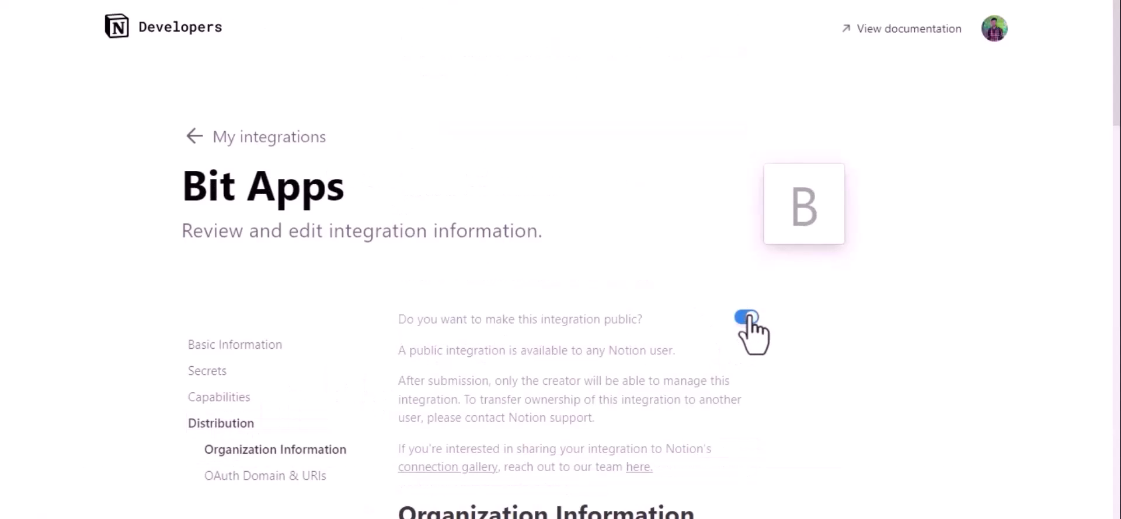
pyautogui.scroll(-8, 748, 315)
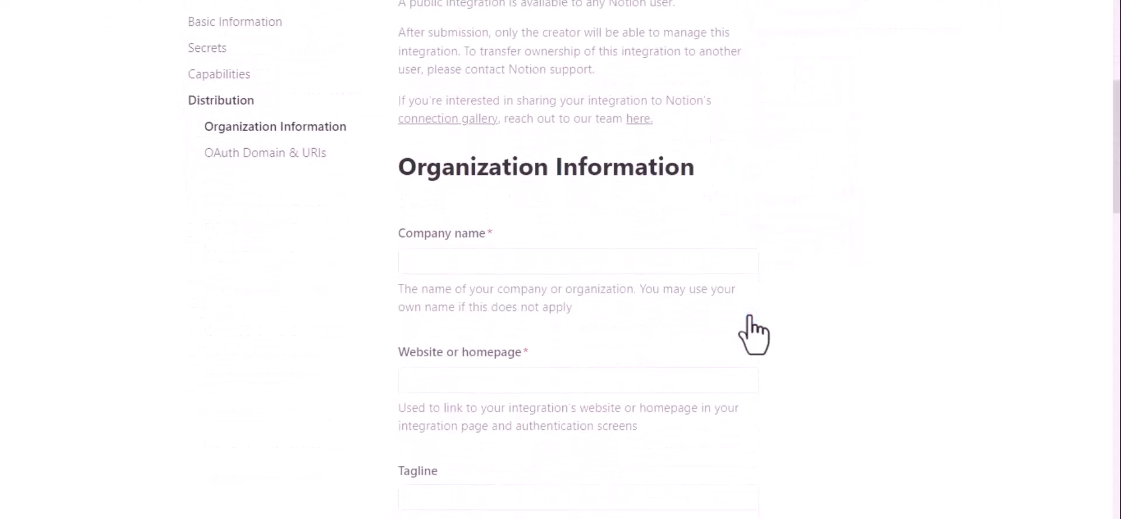
pyautogui.click(519, 124)
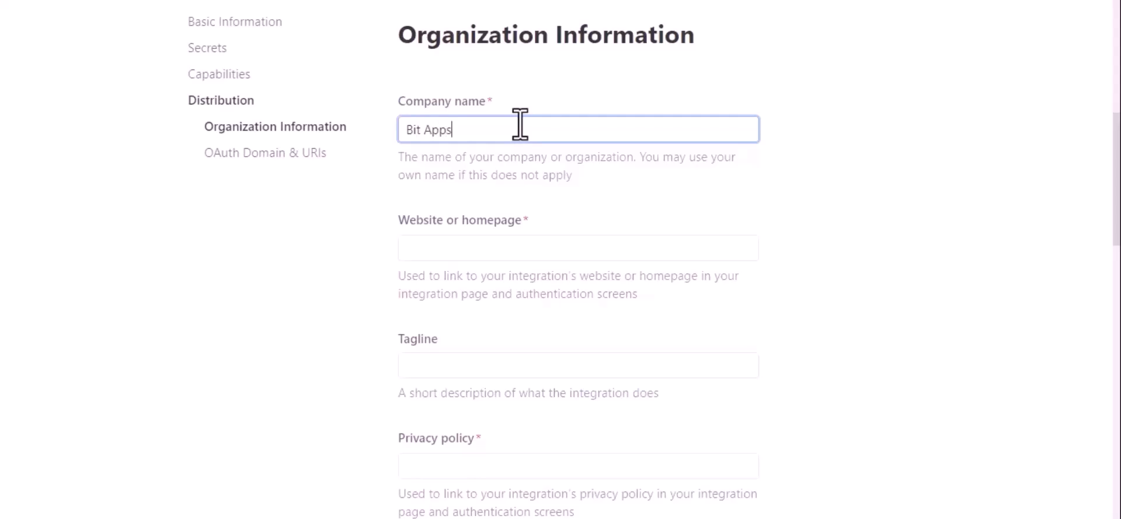
pyautogui.click(468, 247)
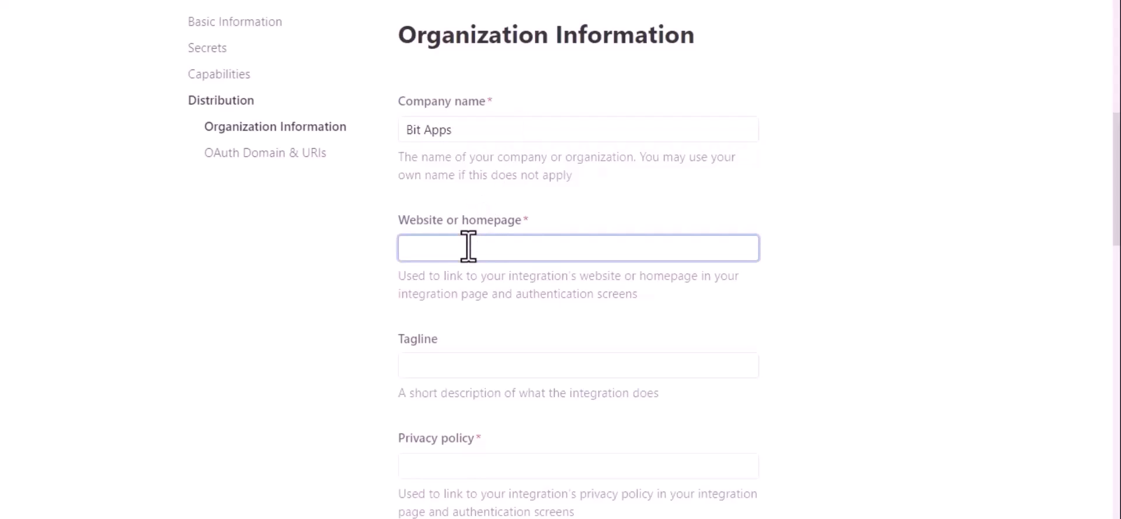
pyautogui.press('super+v')
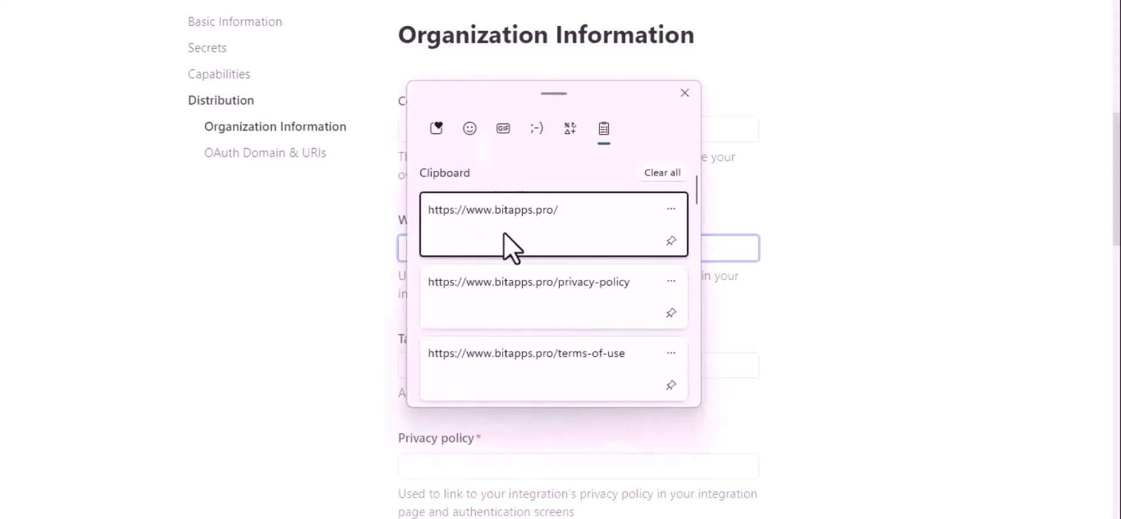
pyautogui.click(526, 245)
pyautogui.scroll(-2, 637, 357)
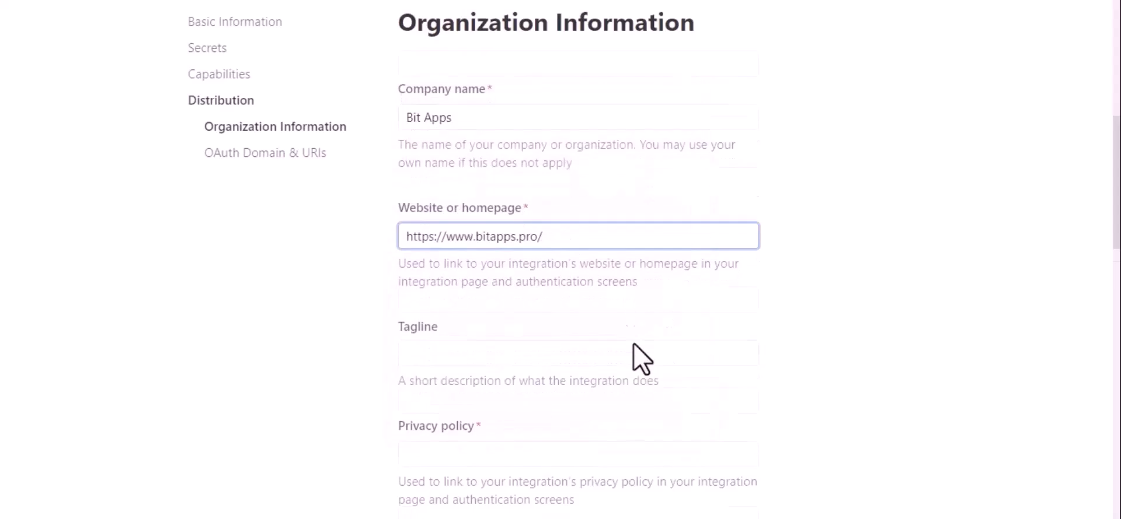
pyautogui.scroll(-1, 634, 344)
pyautogui.click(530, 256)
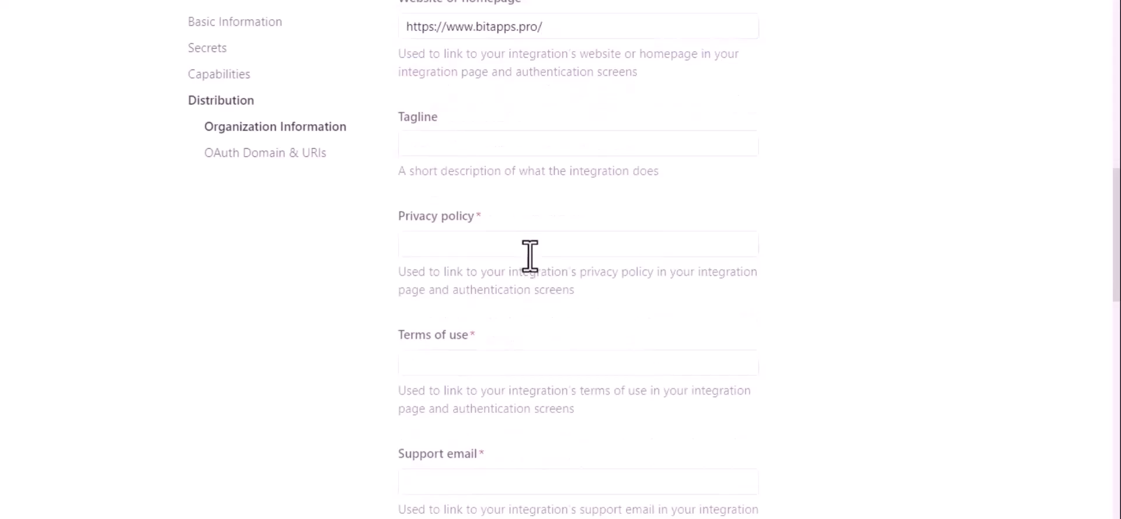
pyautogui.click(489, 241)
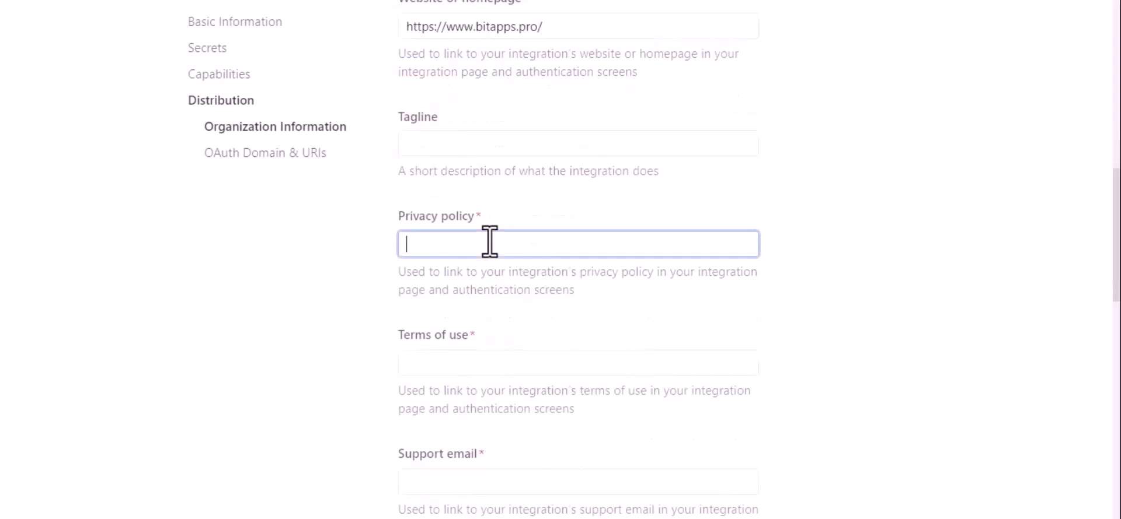
pyautogui.press('super+v')
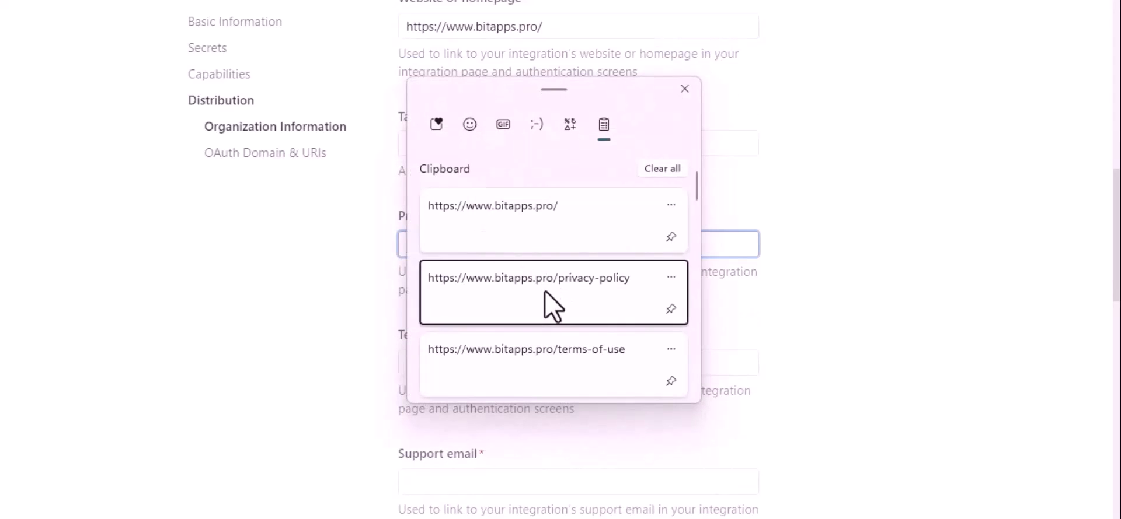
pyautogui.click(551, 303)
pyautogui.click(581, 358)
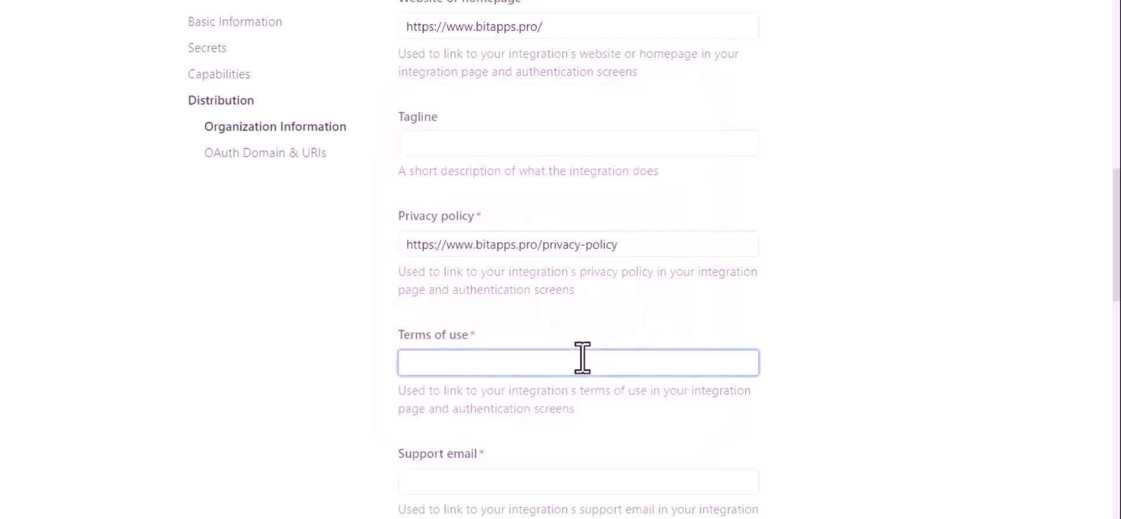
pyautogui.press('super+v')
pyautogui.click(611, 318)
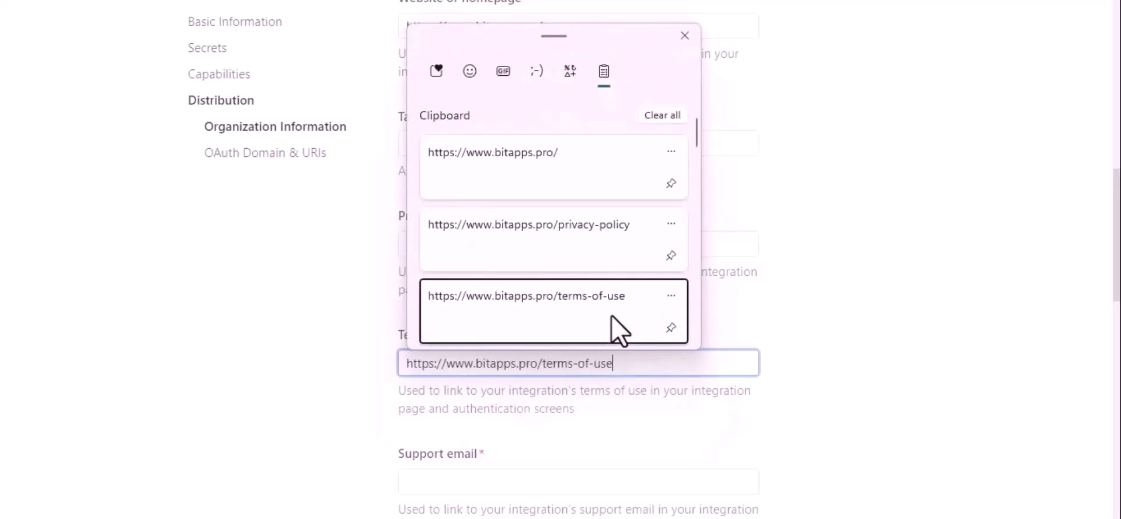
# Enter the company's support email address in the organization information
pyautogui.scroll(-4, 718, 344)
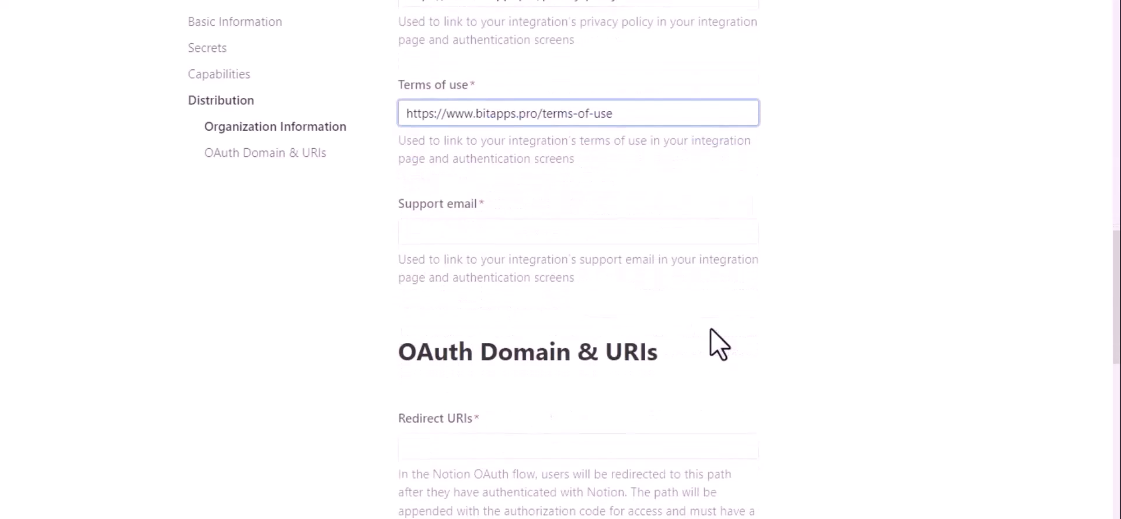
pyautogui.scroll(-2, 717, 343)
pyautogui.click(531, 143)
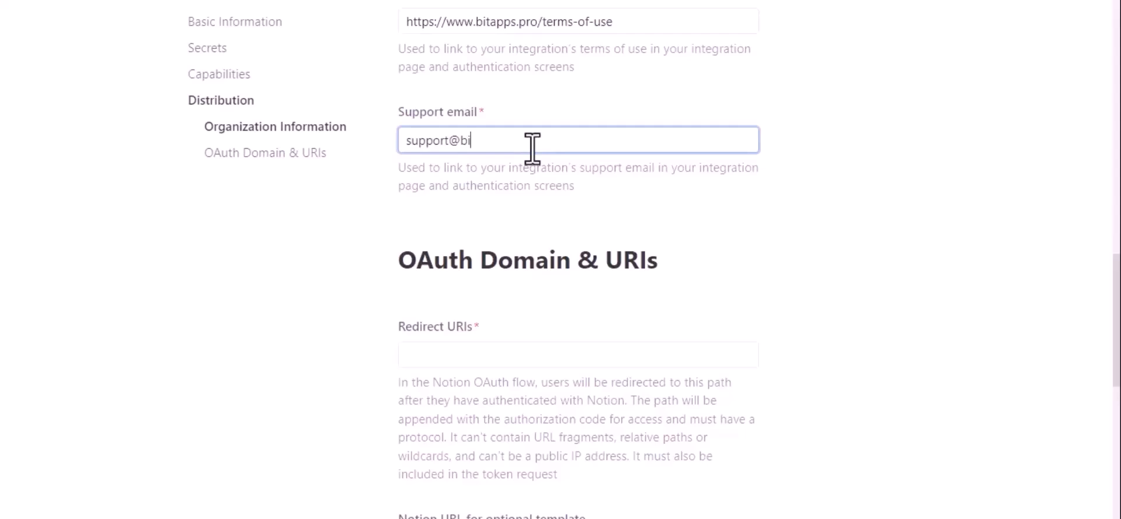
pyautogui.write('pps.pro')
pyautogui.click(525, 220)
# Copy the redirect URI from the Notion settings in Bit Integrations and add it to the Notion integration's redirect URIs
pyautogui.scroll(-2, 525, 220)
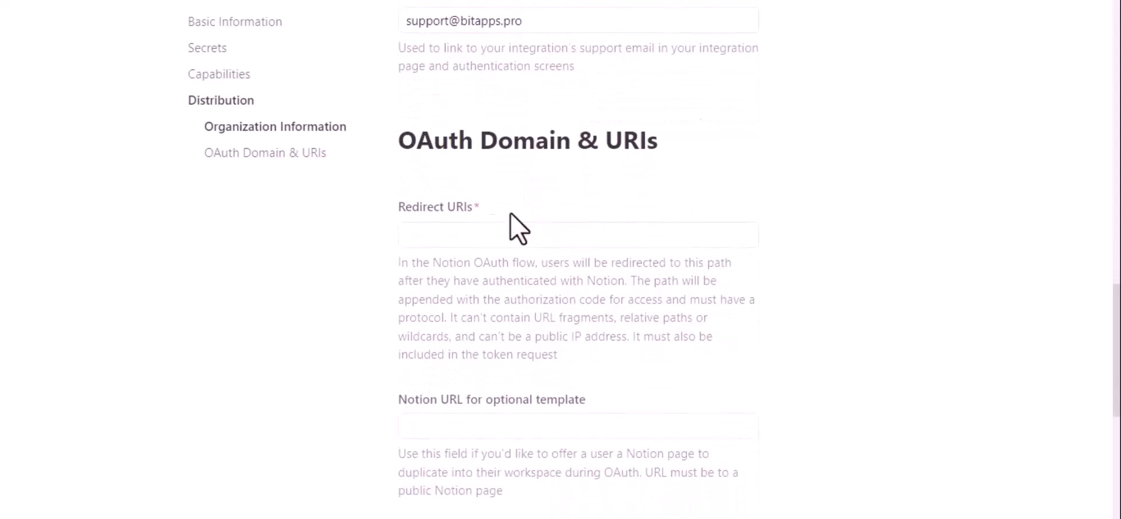
pyautogui.click(496, 238)
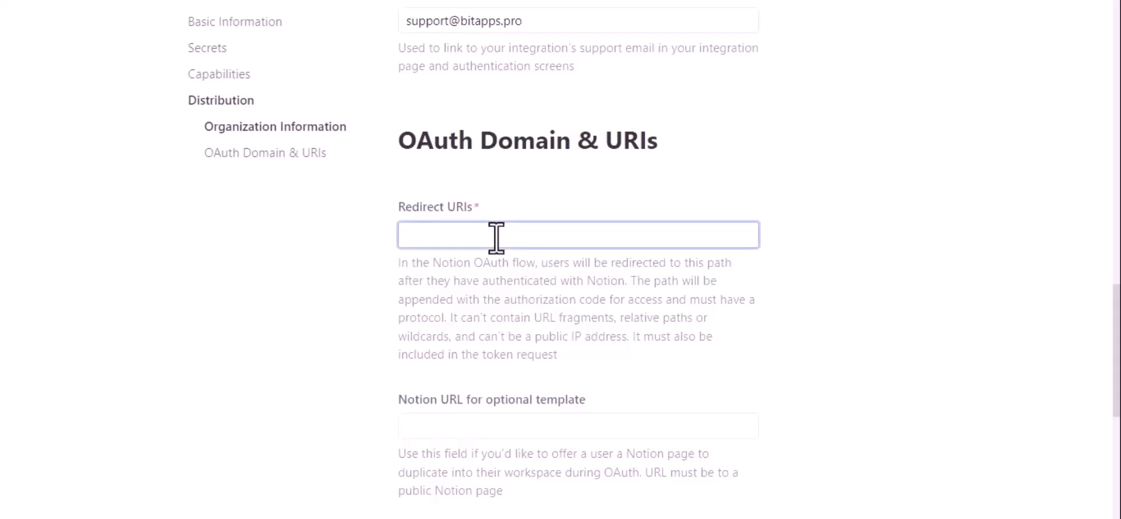
pyautogui.click(257, 2)
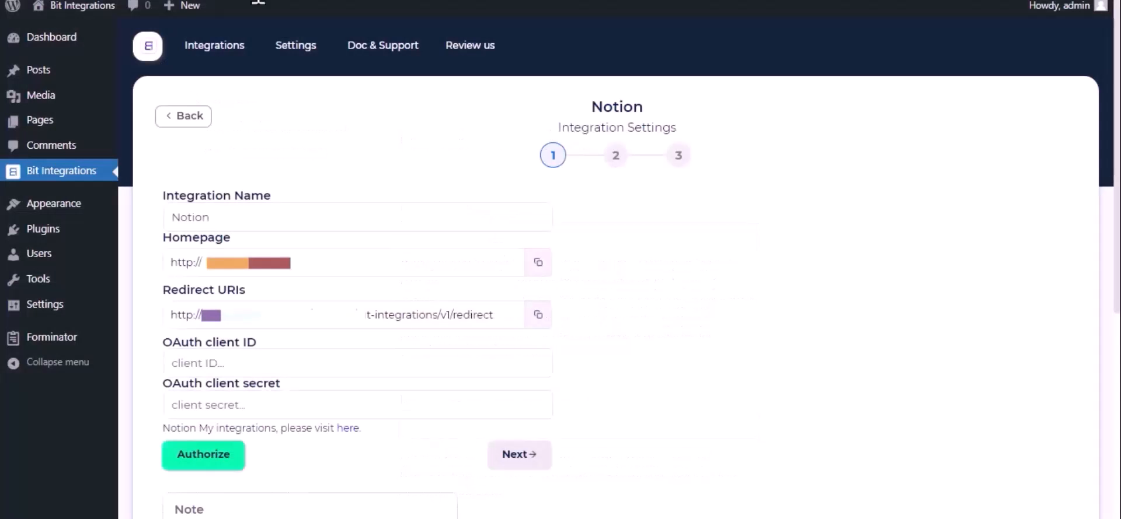
pyautogui.tripleClick(436, 317)
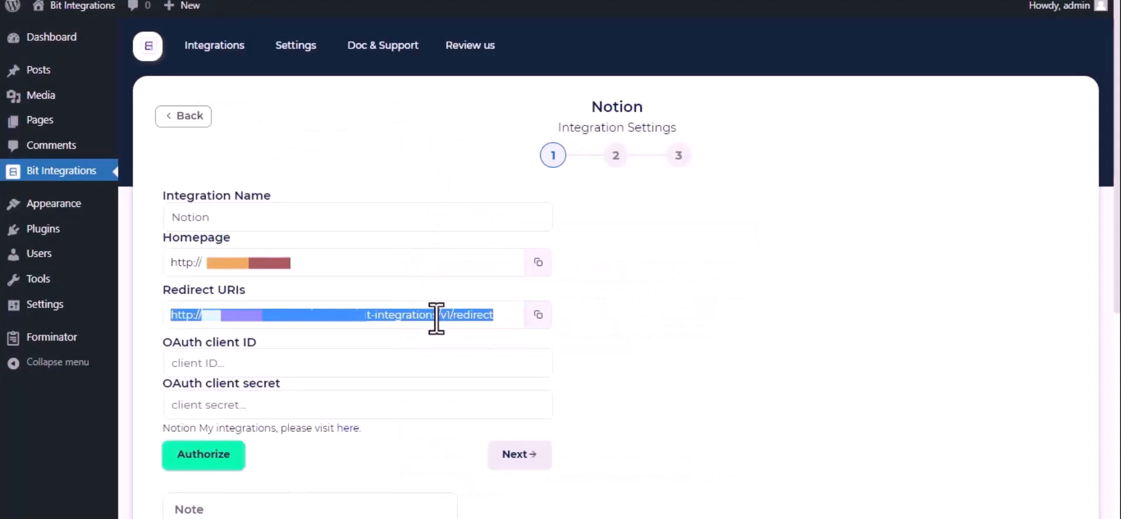
pyautogui.click(466, 1)
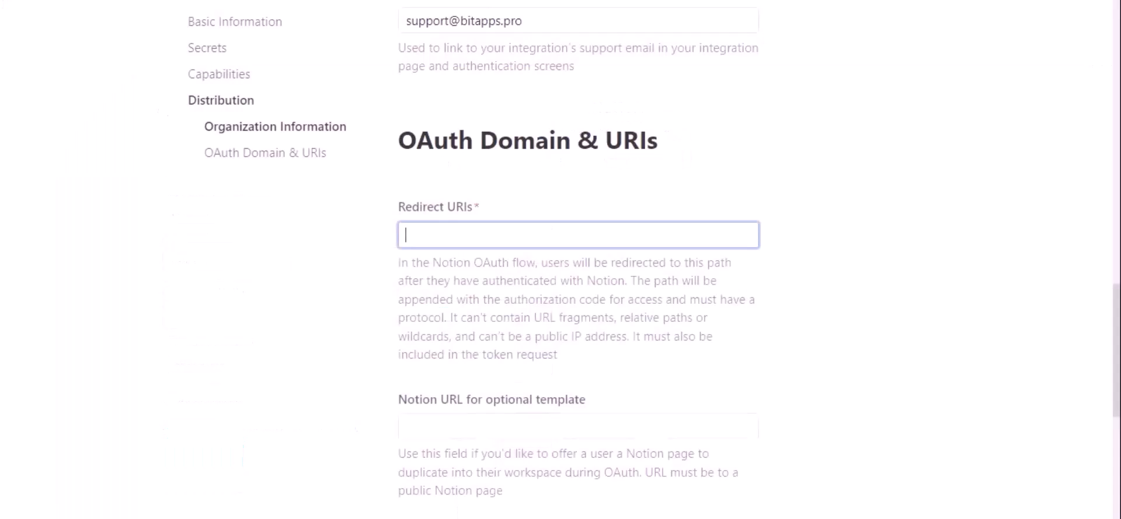
pyautogui.write('http://bit-integrations.local/wp-json/bit-integrations/v1/redirect')
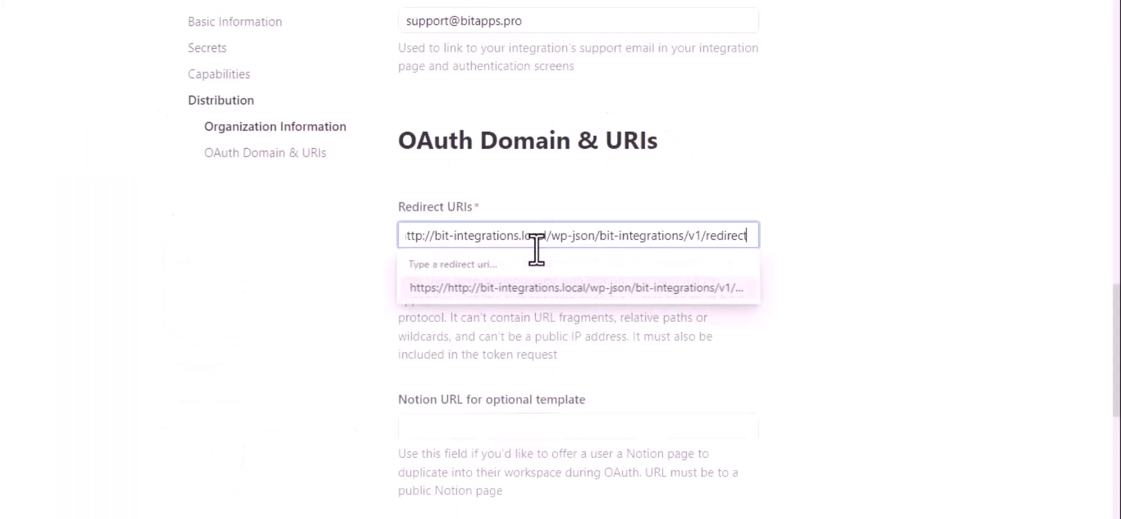
pyautogui.click(564, 289)
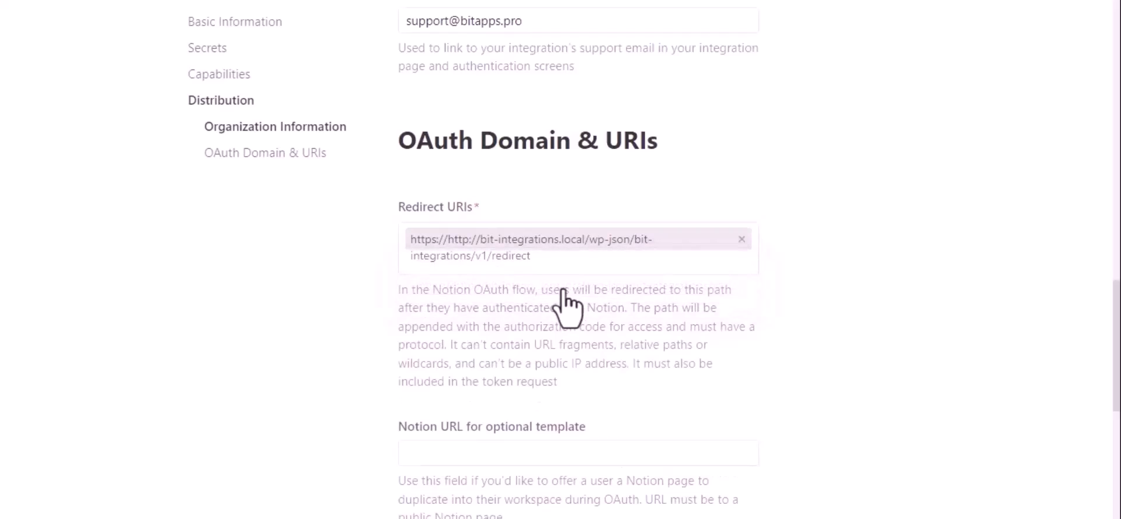
# Submit the distribution form and confirm switching to a public integration
pyautogui.scroll(-4, 564, 303)
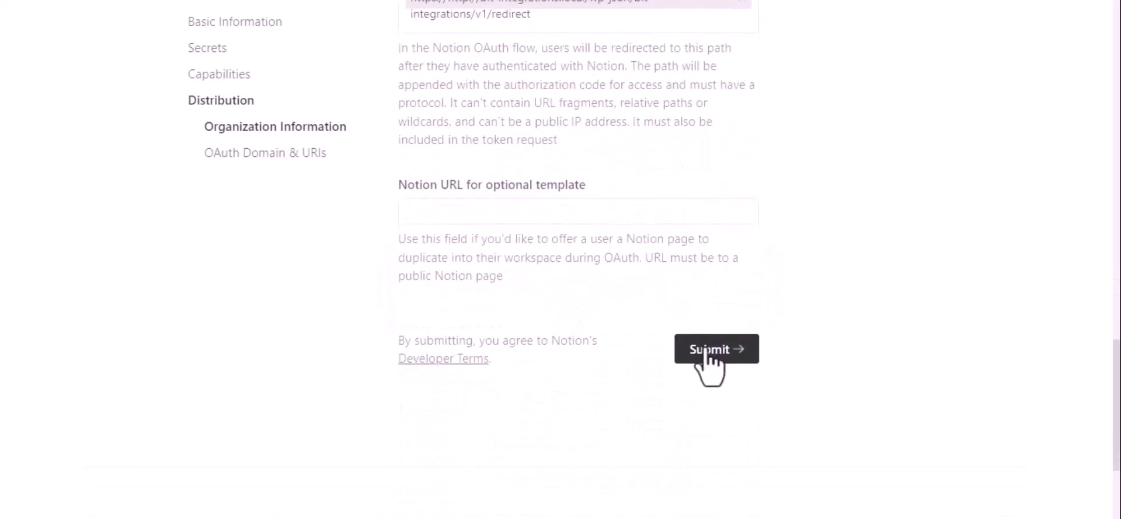
pyautogui.click(703, 352)
pyautogui.click(639, 304)
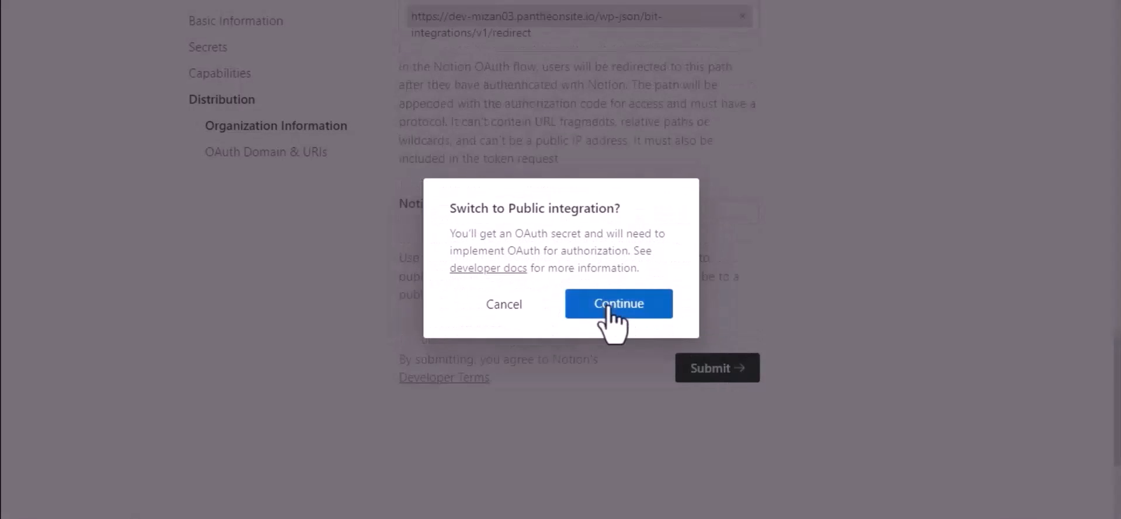
# Copy the OAuth client ID from the Notion integration's secrets into the OAuth client ID setting in Bit Integrations
pyautogui.scroll(5, 611, 321)
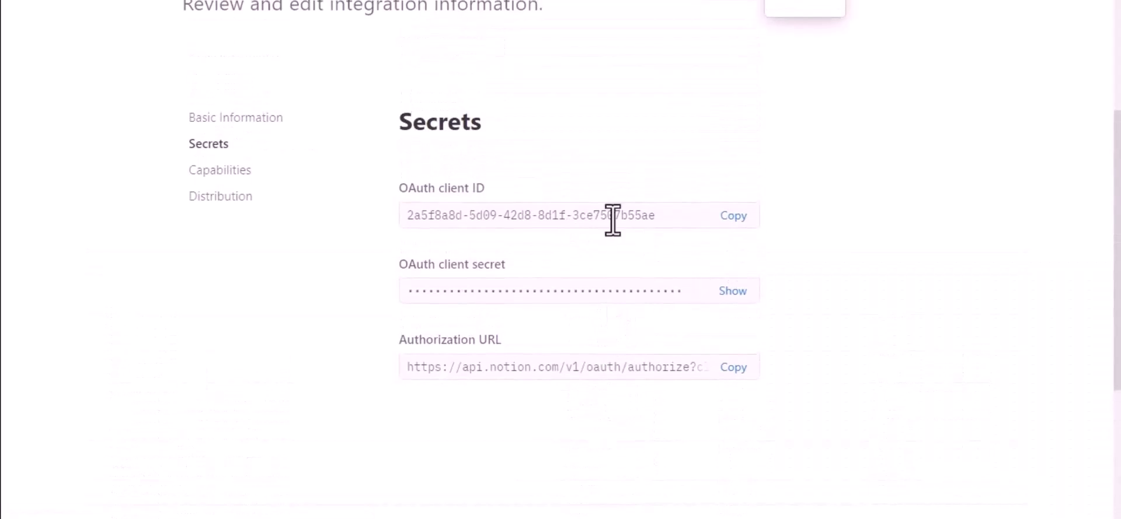
pyautogui.click(737, 217)
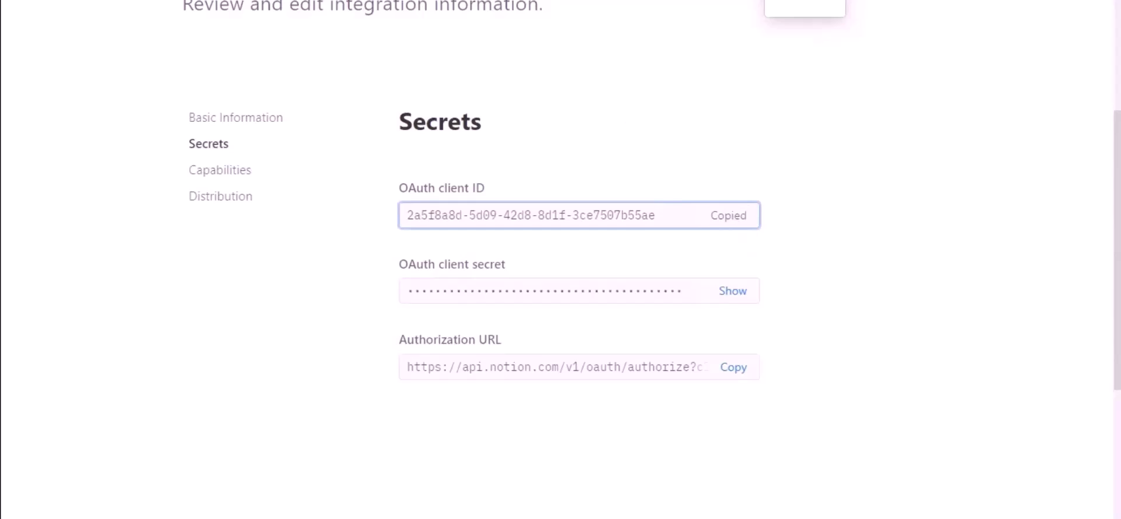
pyautogui.hotkey('ctrl', 'shift', 'Tab')
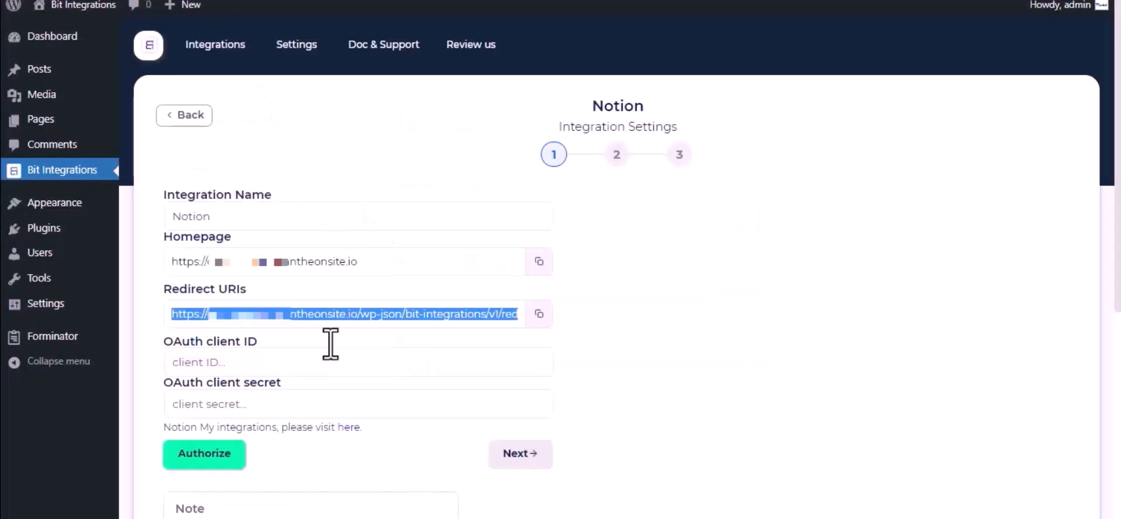
pyautogui.click(297, 362)
pyautogui.hotkey('ctrl', 'v')
# Reveal the OAuth client secret in Notion, copy it, and paste it as the OAuth client secret in Bit Integrations
pyautogui.hotkey('ctrl', 'Tab')
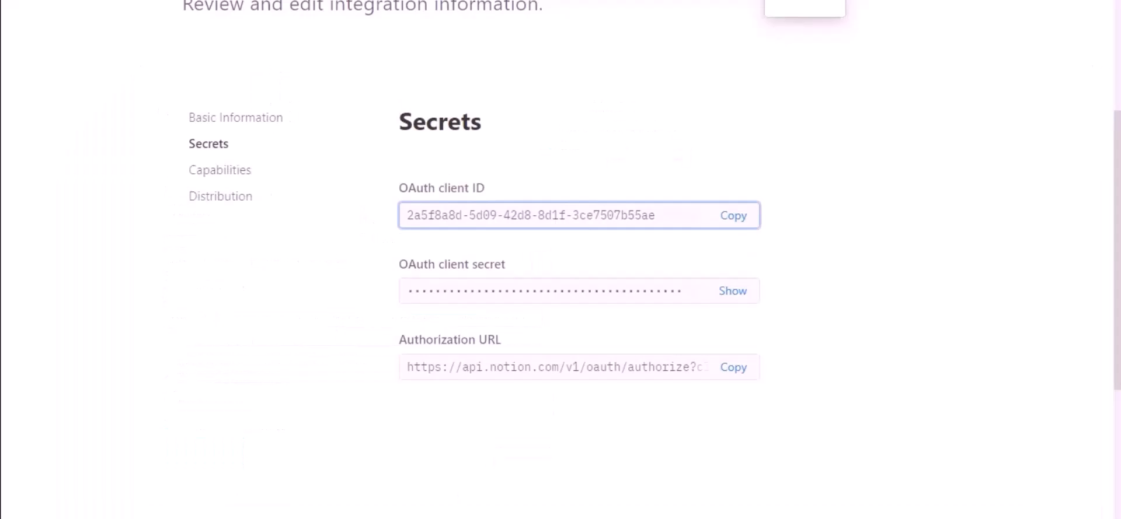
pyautogui.click(732, 291)
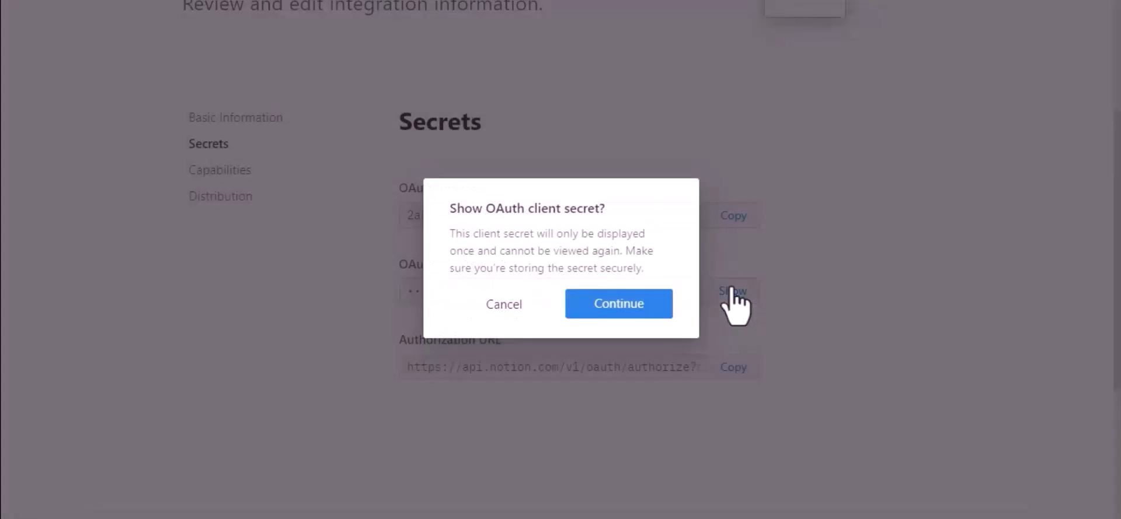
pyautogui.click(639, 302)
pyautogui.click(733, 291)
pyautogui.hotkey('ctrl', 'Tab')
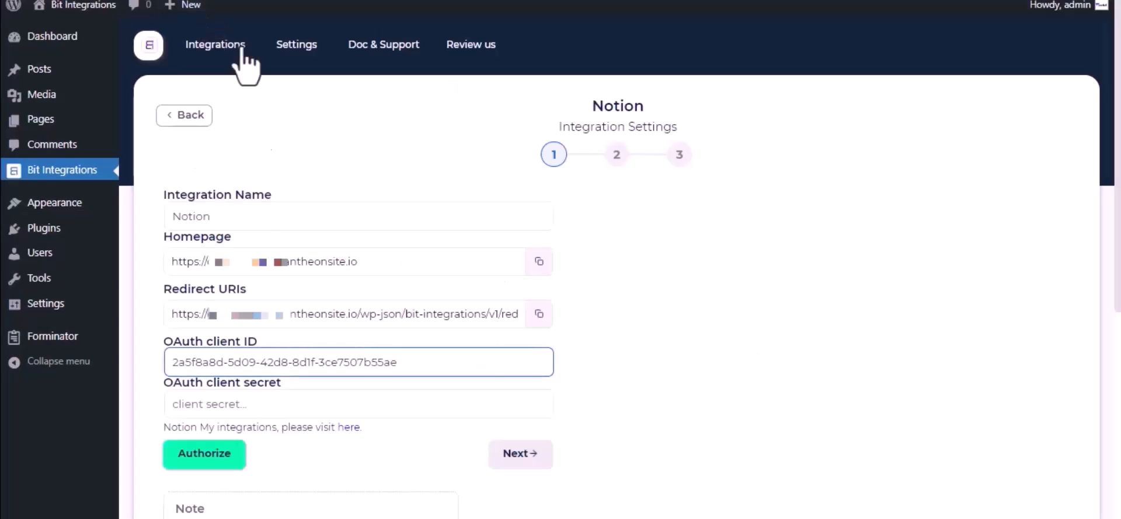
pyautogui.click(303, 397)
pyautogui.hotkey('ctrl', 'v')
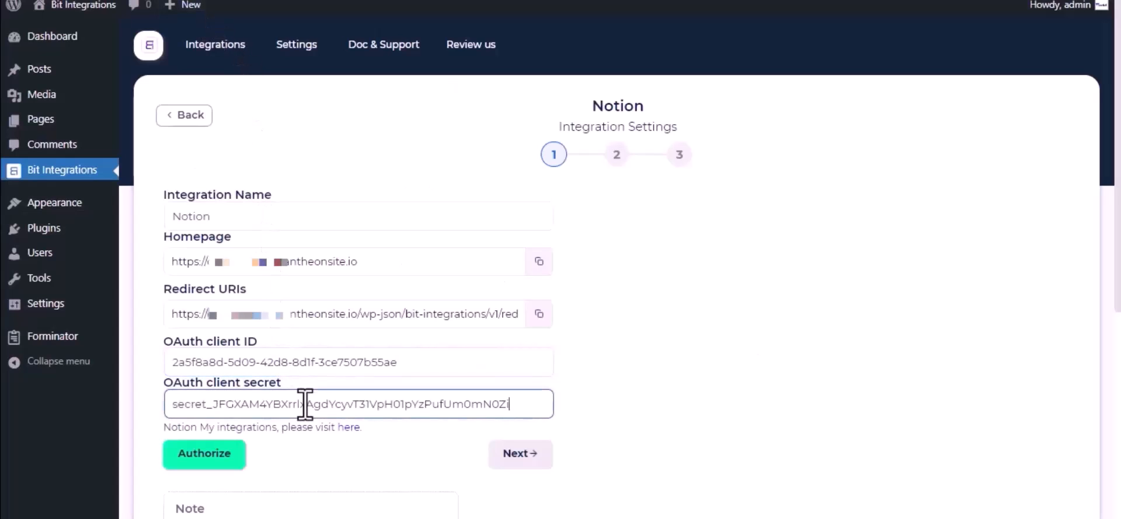
# Authorize the Notion connection from Bit Integrations, granting access to the Journal page only
pyautogui.scroll(-2, 305, 404)
pyautogui.click(213, 353)
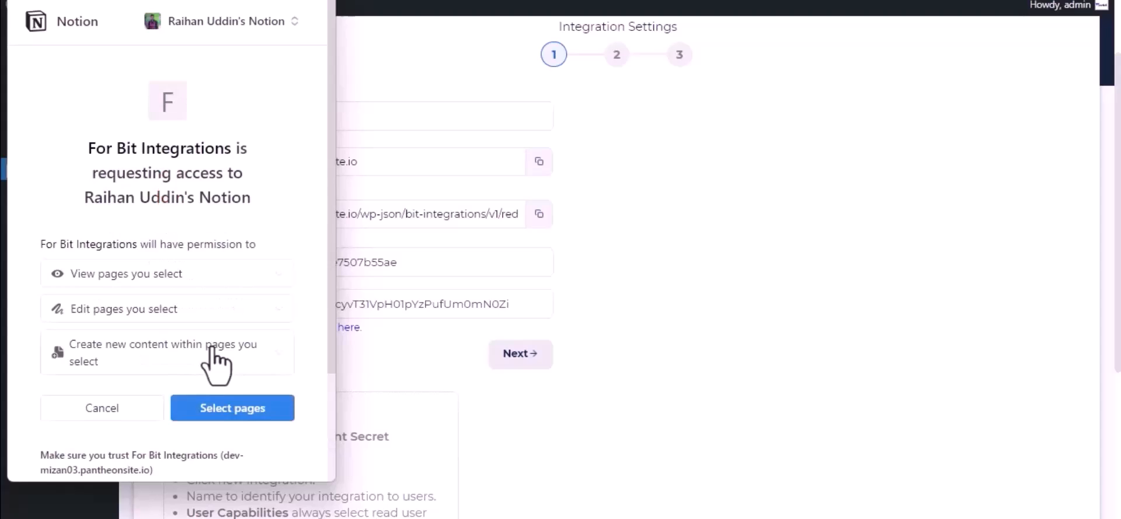
pyautogui.click(216, 411)
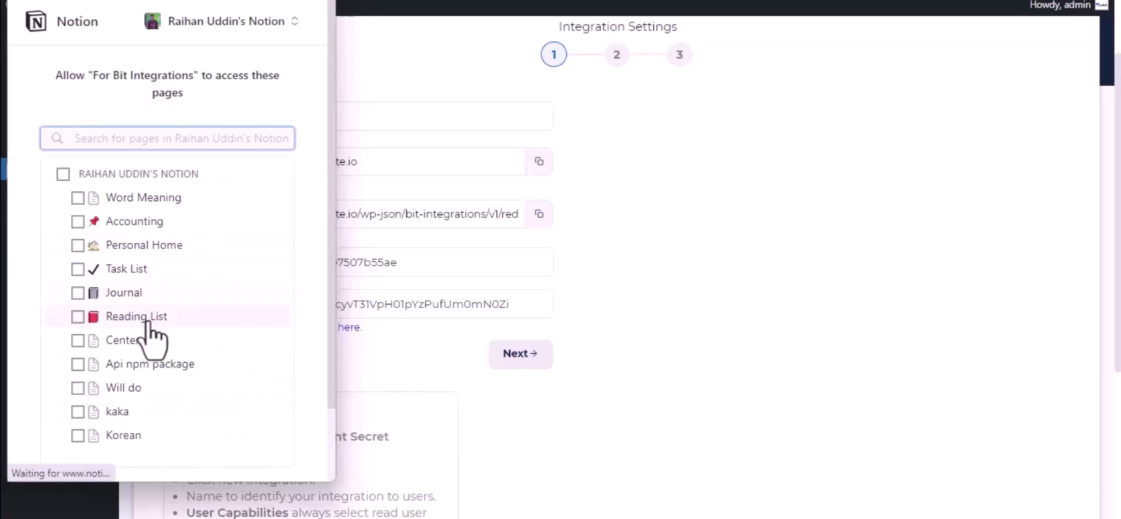
pyautogui.click(136, 291)
pyautogui.scroll(-3, 131, 300)
pyautogui.click(229, 423)
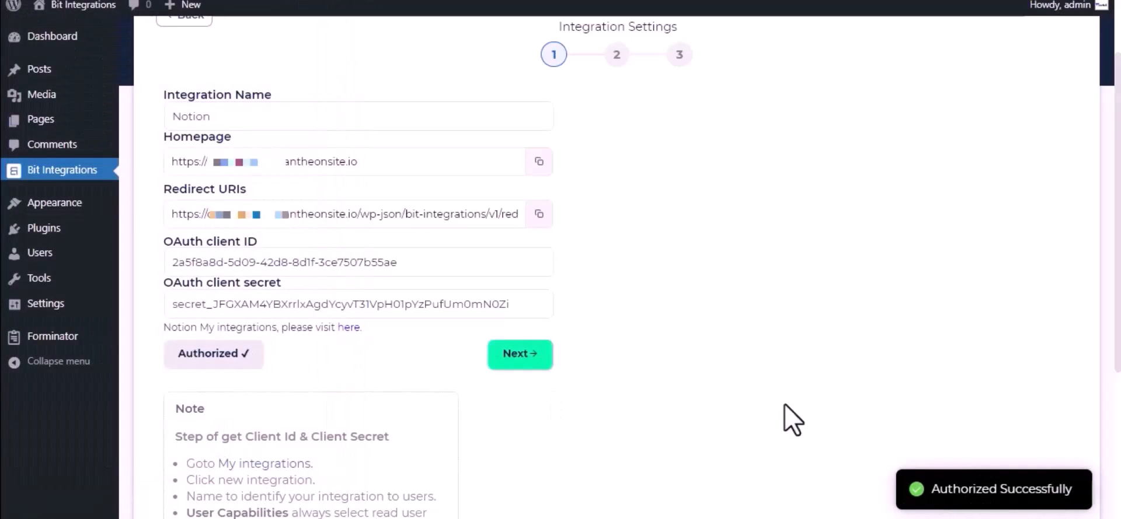
# Continue to the second integration step, select the Journal database and map the Name-1 form field to Notion's Name field
pyautogui.click(528, 356)
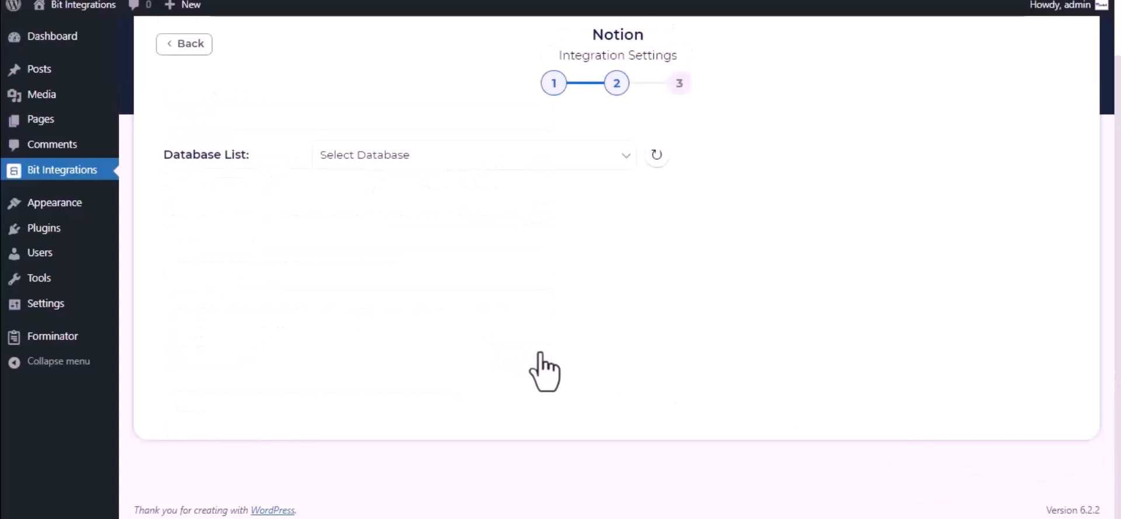
pyautogui.click(418, 159)
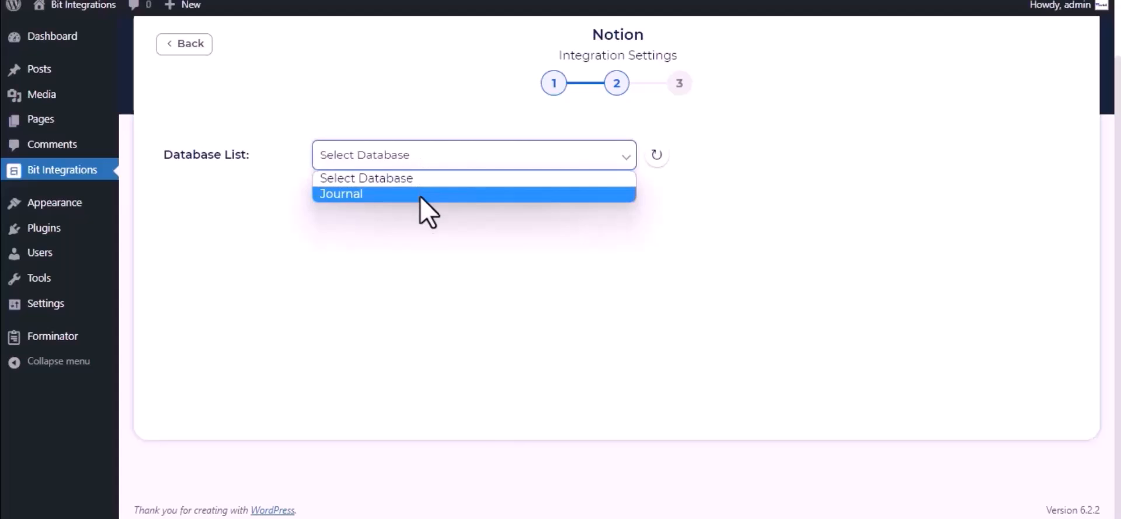
pyautogui.click(421, 196)
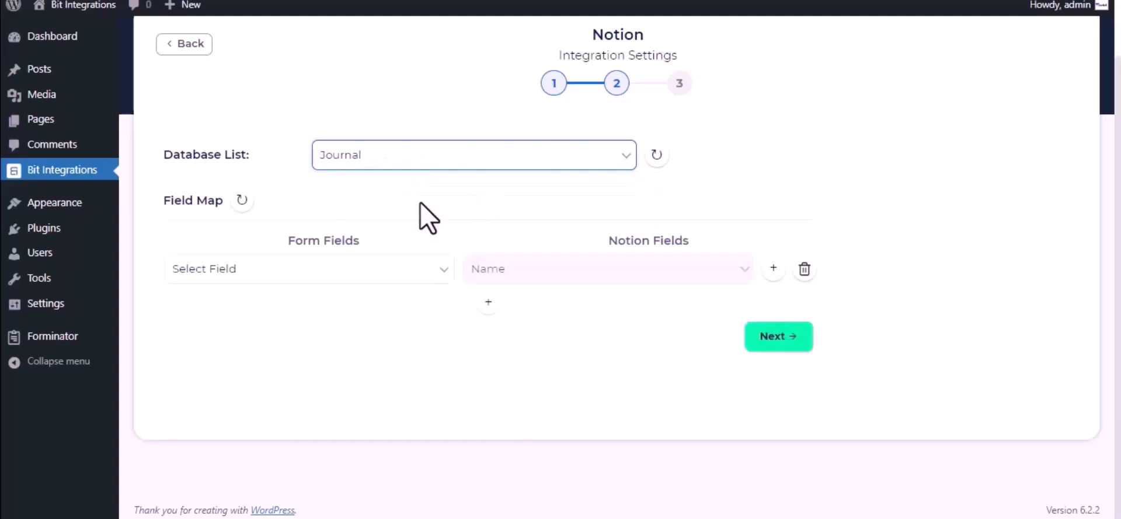
pyautogui.click(359, 271)
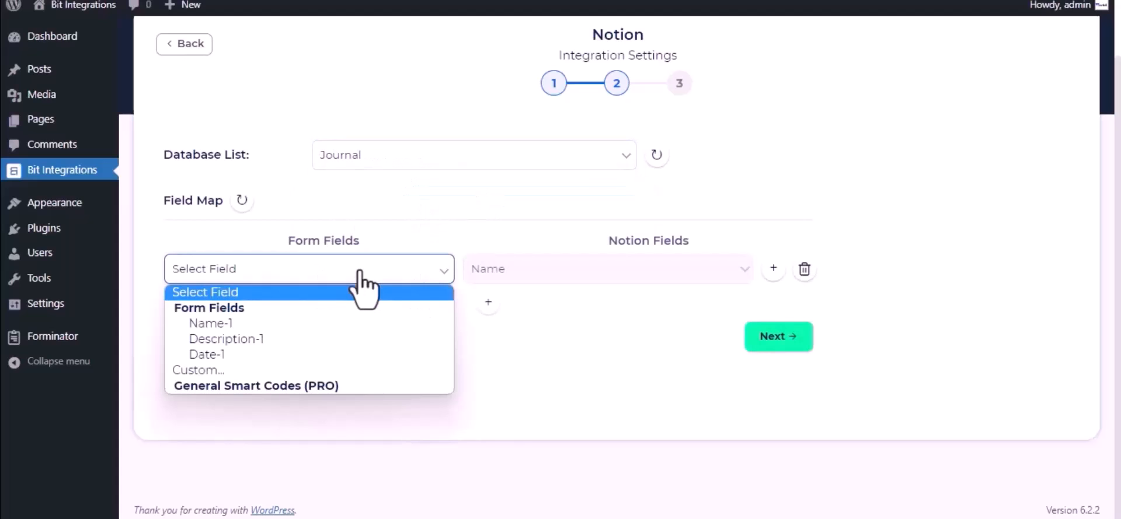
pyautogui.click(335, 326)
# Add a second field mapping from the Description-1 form field to Notion's Tags field and finish the integration setup
pyautogui.click(488, 303)
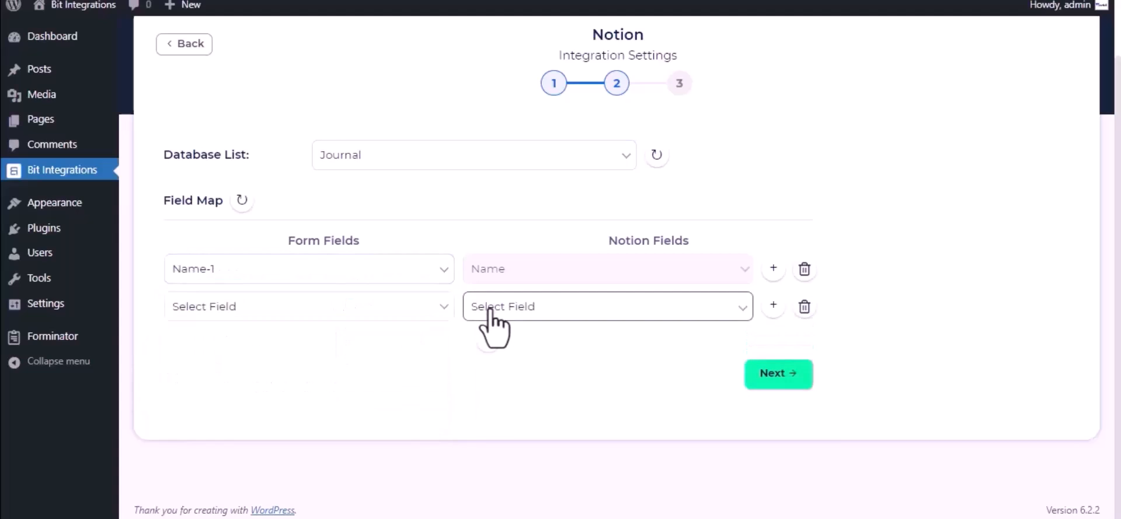
pyautogui.click(586, 312)
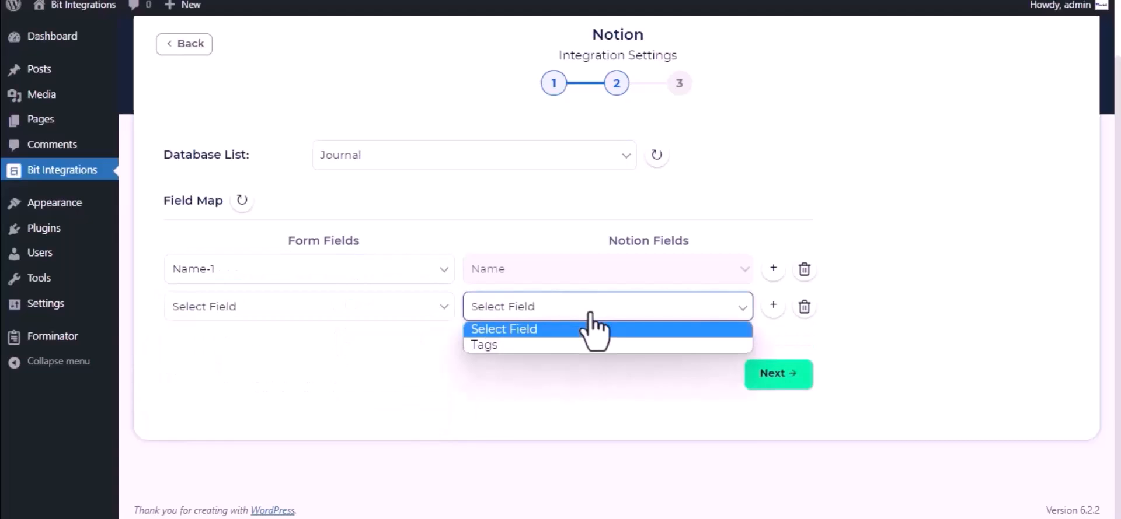
pyautogui.click(559, 346)
pyautogui.click(554, 312)
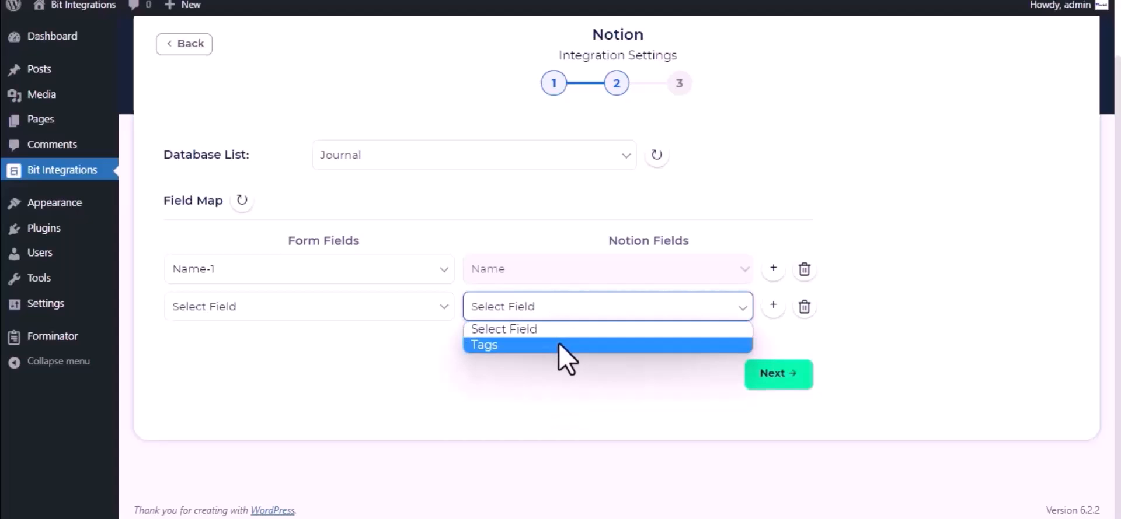
pyautogui.click(558, 345)
pyautogui.click(436, 308)
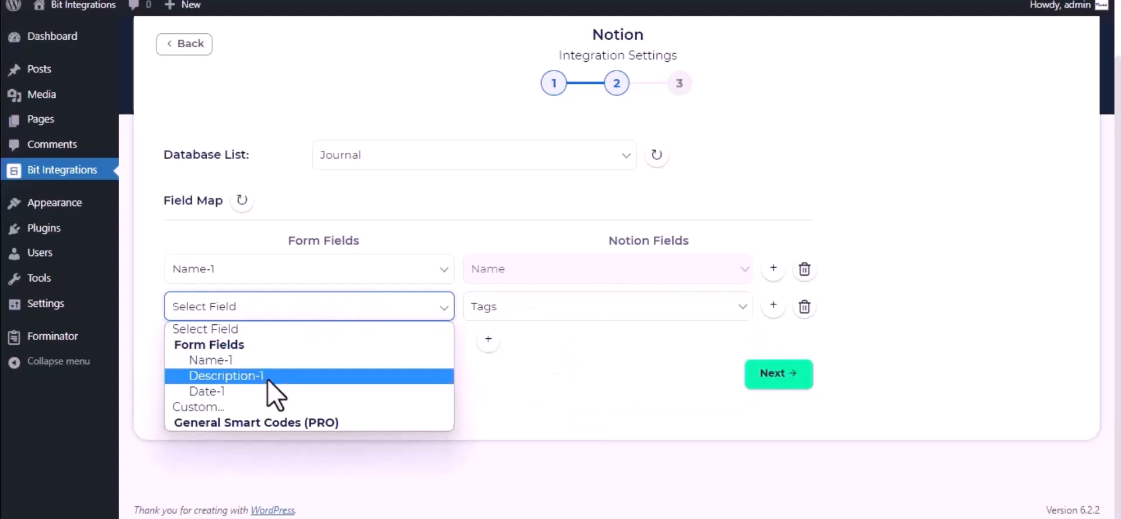
pyautogui.click(268, 378)
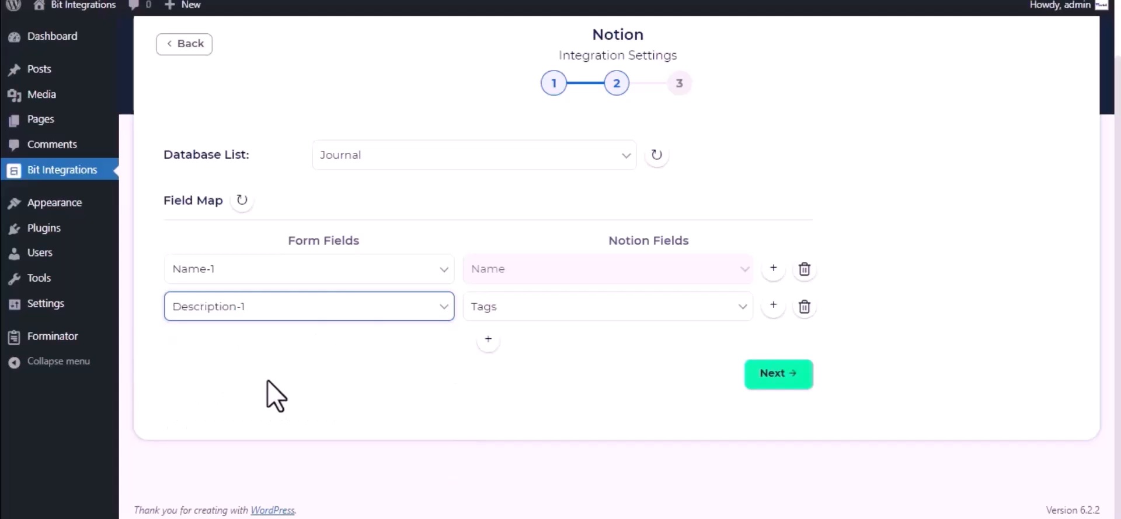
pyautogui.click(788, 373)
pyautogui.click(634, 225)
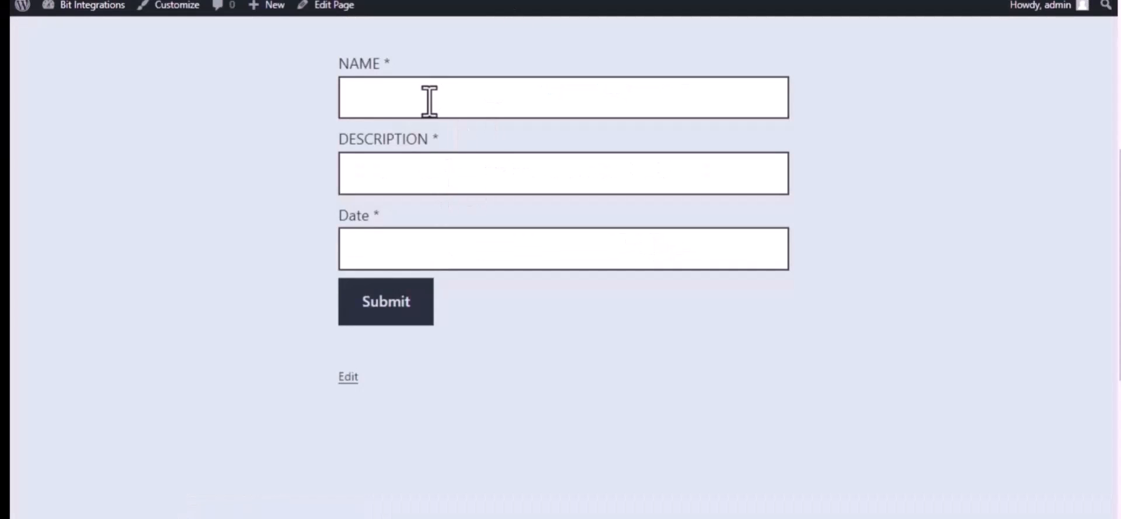
# Submit the website form with name "Bit Integrations", description "Welcome to Bit Integrations Plugin" and date 09/22/2023
pyautogui.click(429, 102)
pyautogui.write('Bit Integrations')
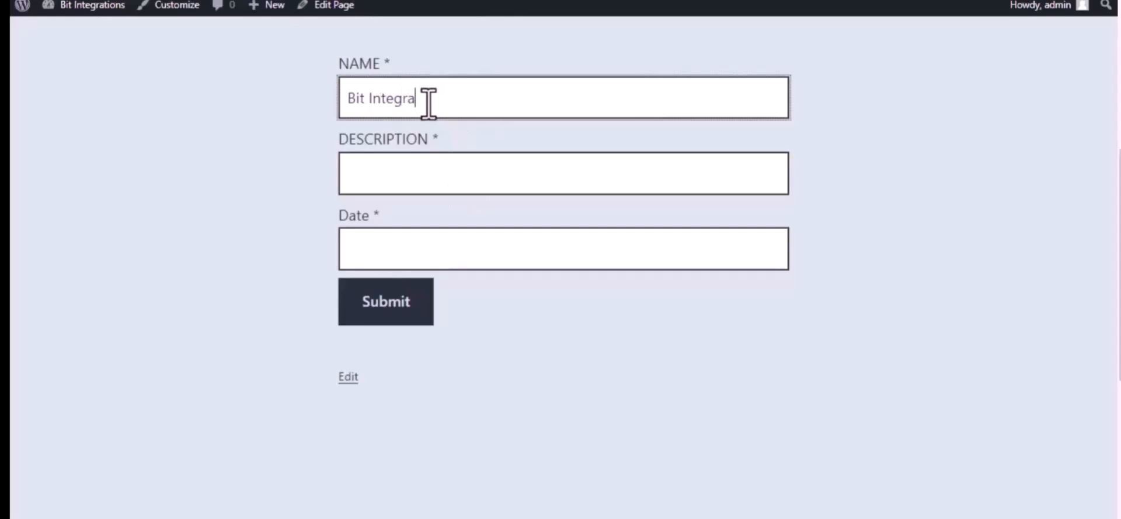
pyautogui.click(444, 167)
pyautogui.write('Welcome to Bit Integration')
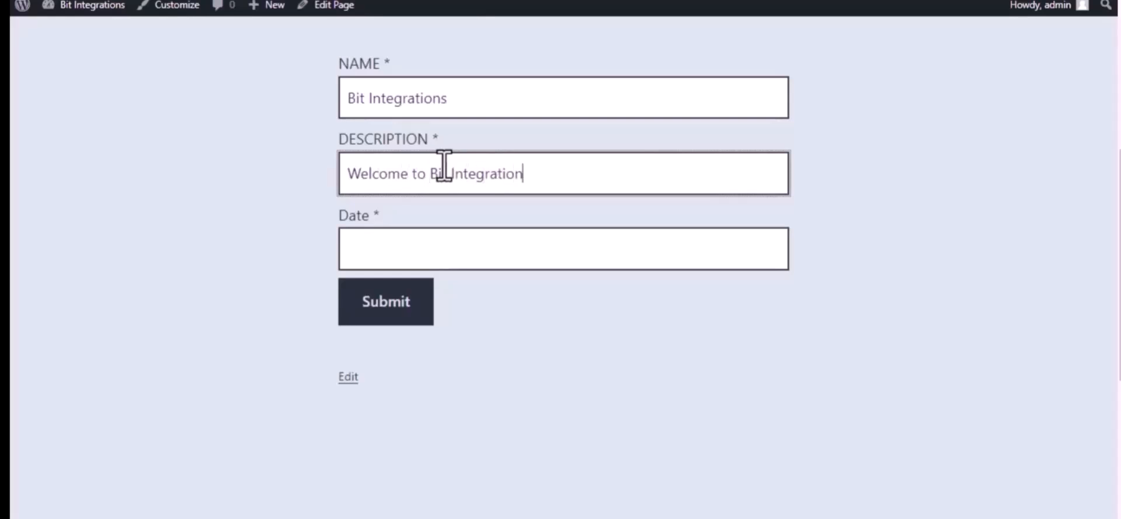
pyautogui.write('s Plugin')
pyautogui.click(466, 247)
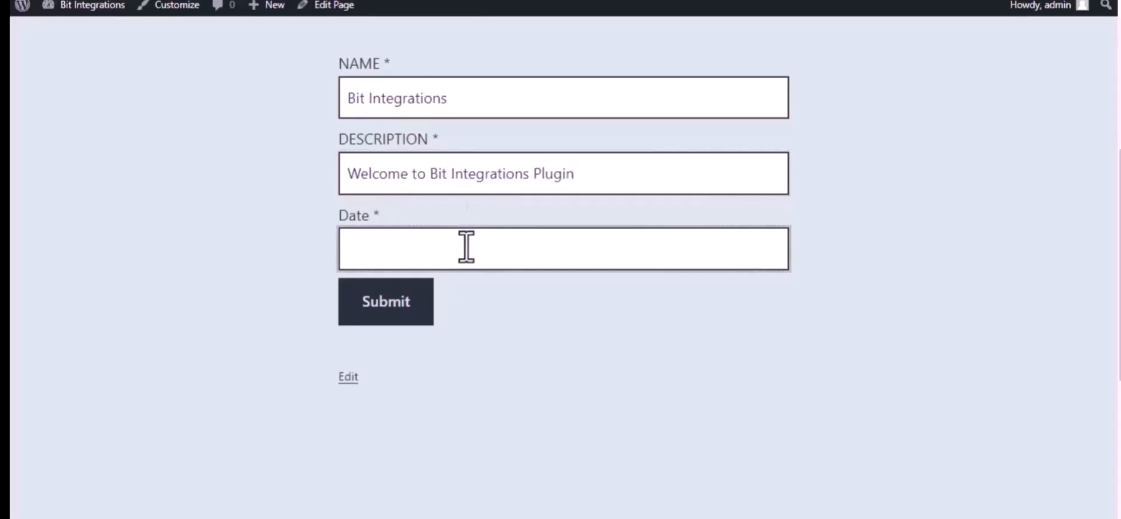
pyautogui.write('09/22/2023')
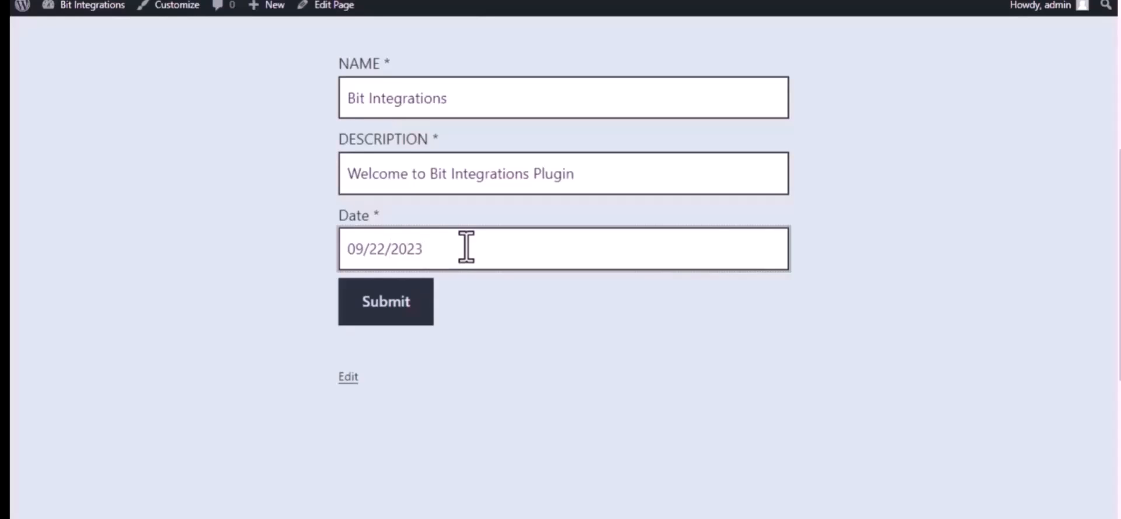
pyautogui.click(390, 303)
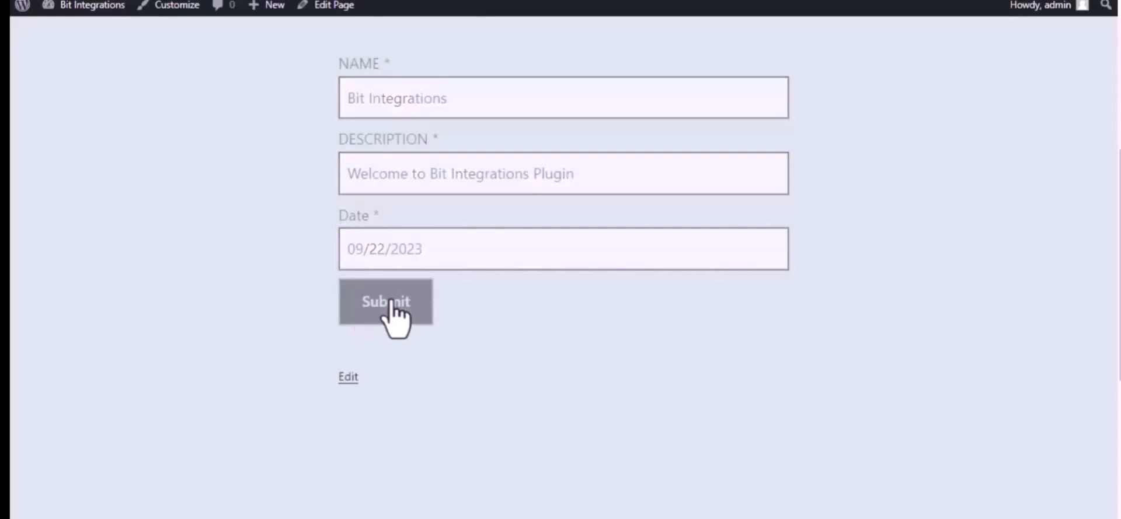